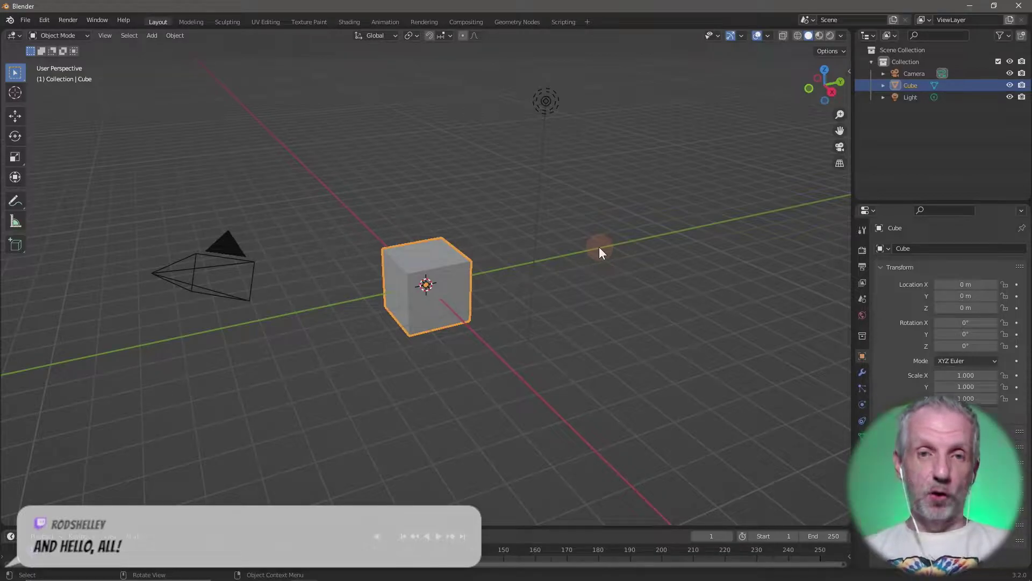
Scroll through the Villagen Gumroad page in Firefox, select its address, and return to Blender
key(alt+Tab)
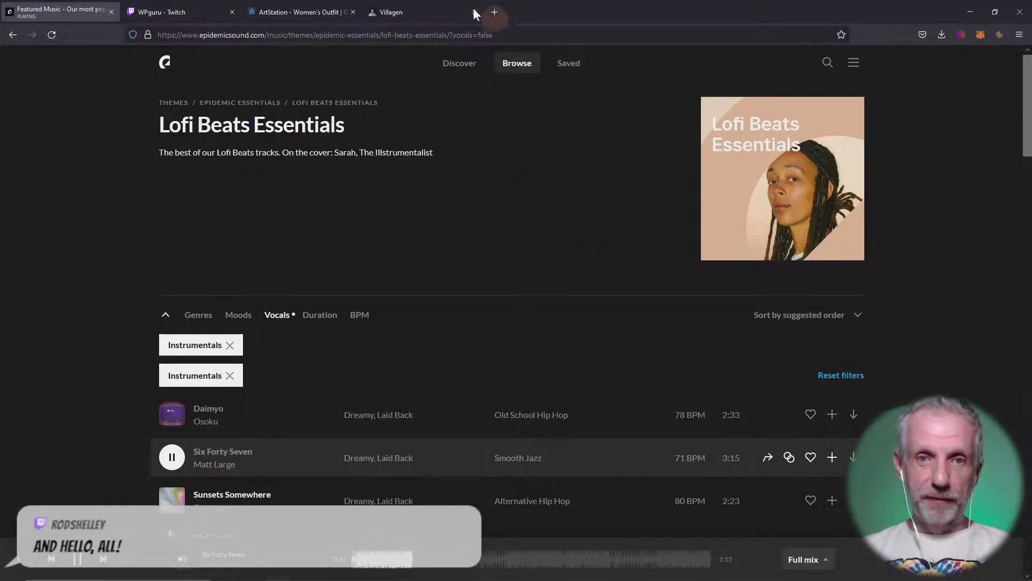
click(445, 8)
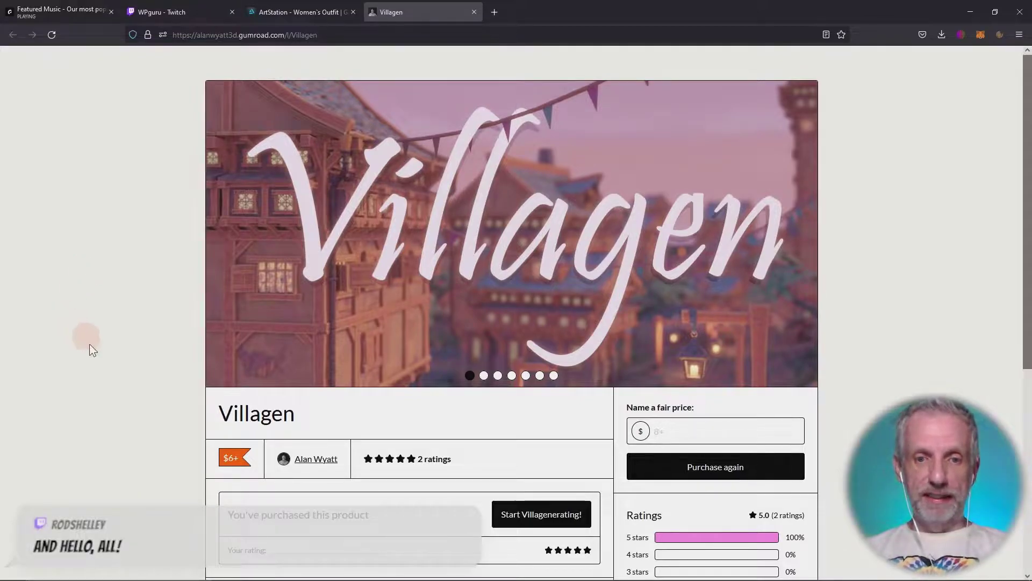
scroll(138, 375, down, 2)
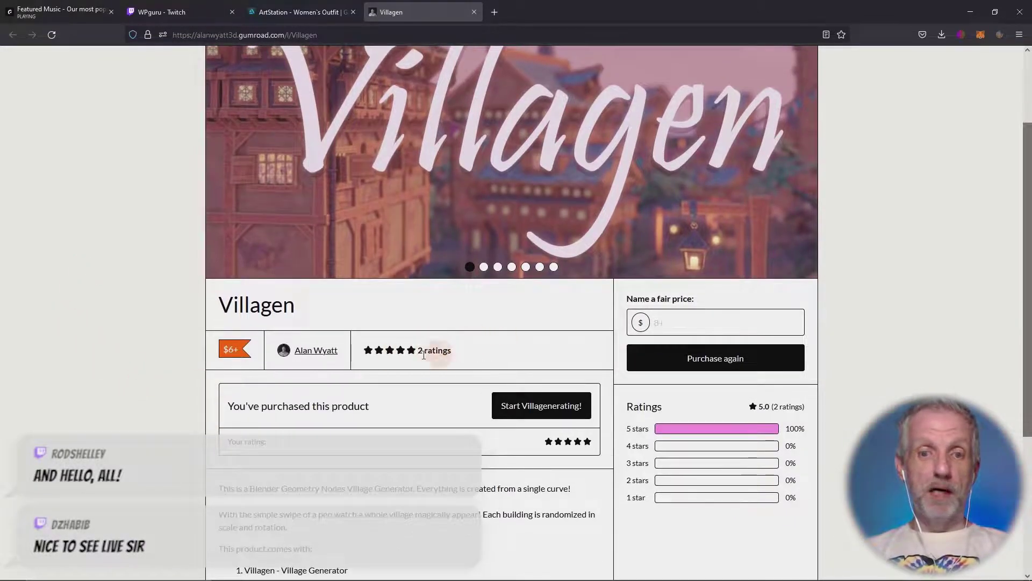
scroll(419, 364, down, 1)
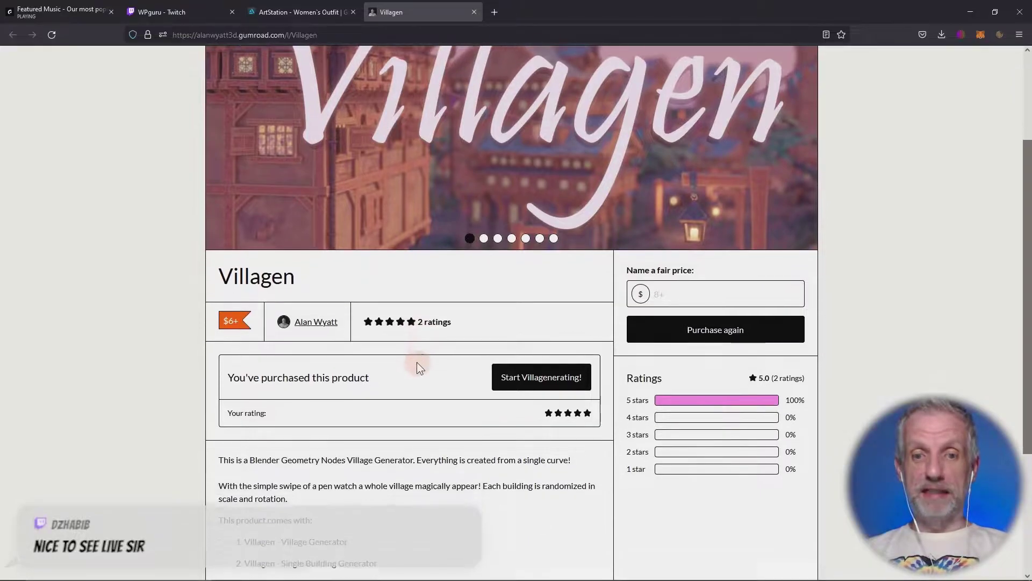
scroll(417, 366, up, 1)
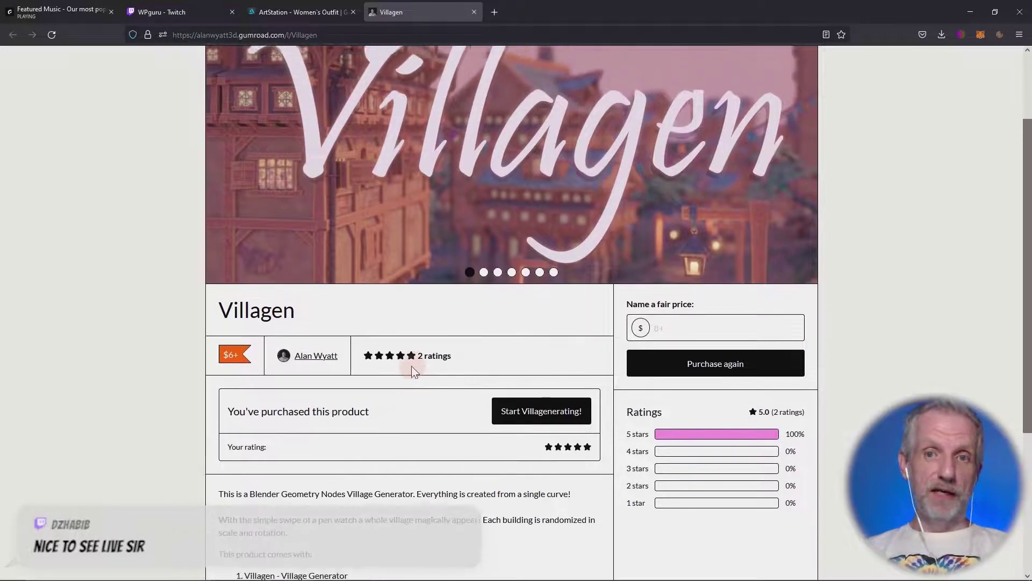
scroll(409, 367, up, 2)
click(387, 37)
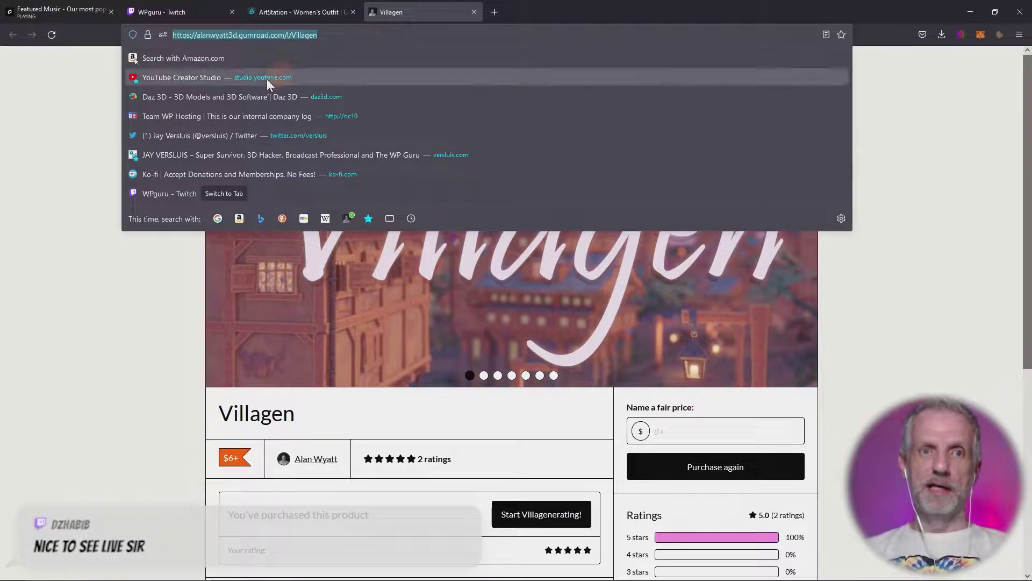
click(36, 140)
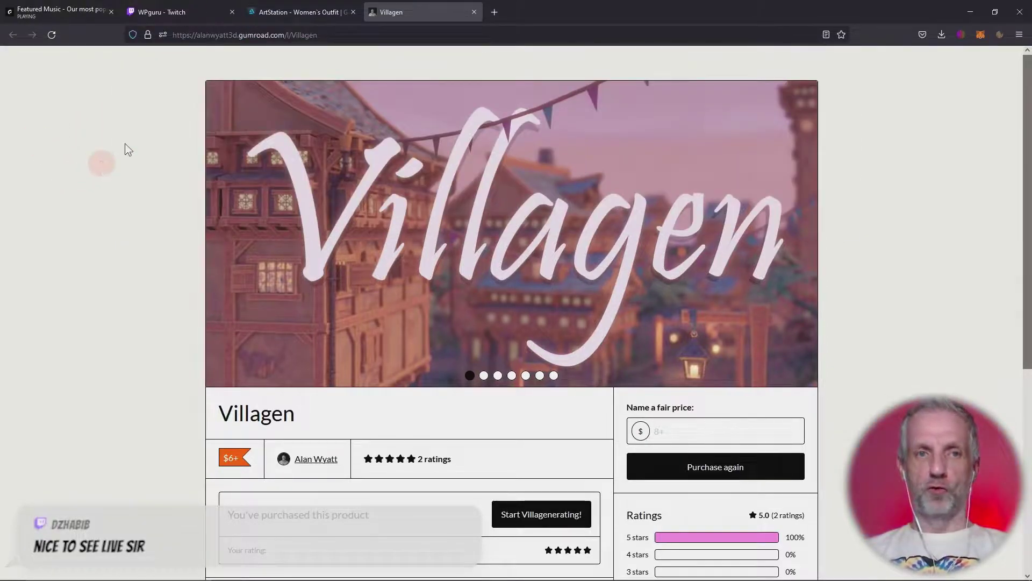
key(alt+Tab)
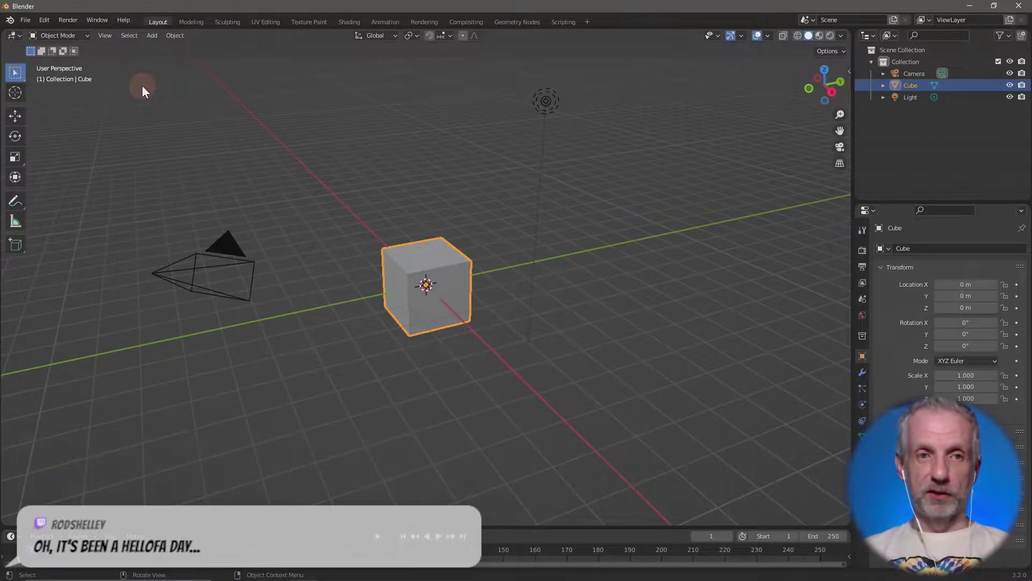
Load Villagen.blend from the Downloads folder through File > Open
click(31, 20)
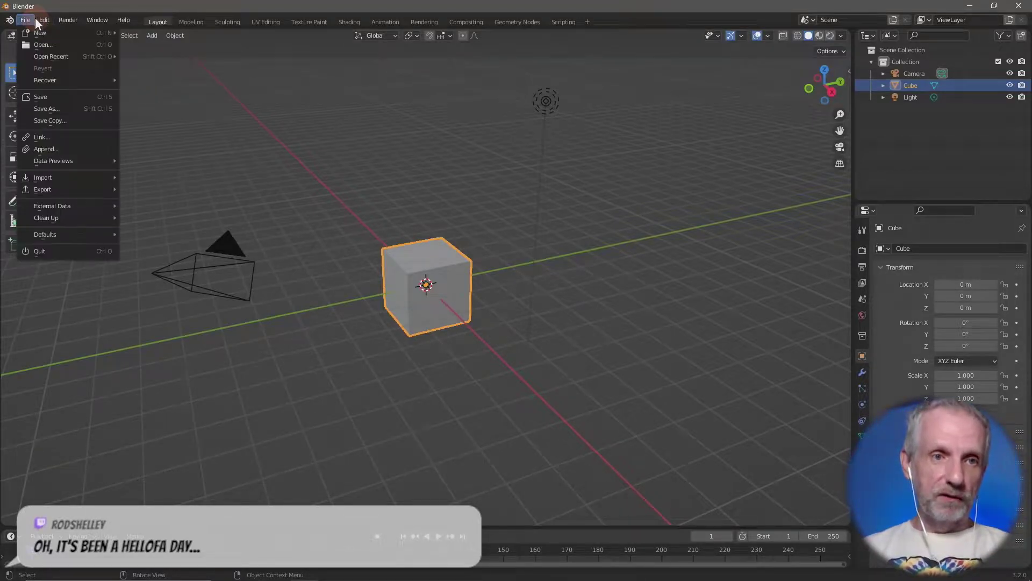
click(85, 47)
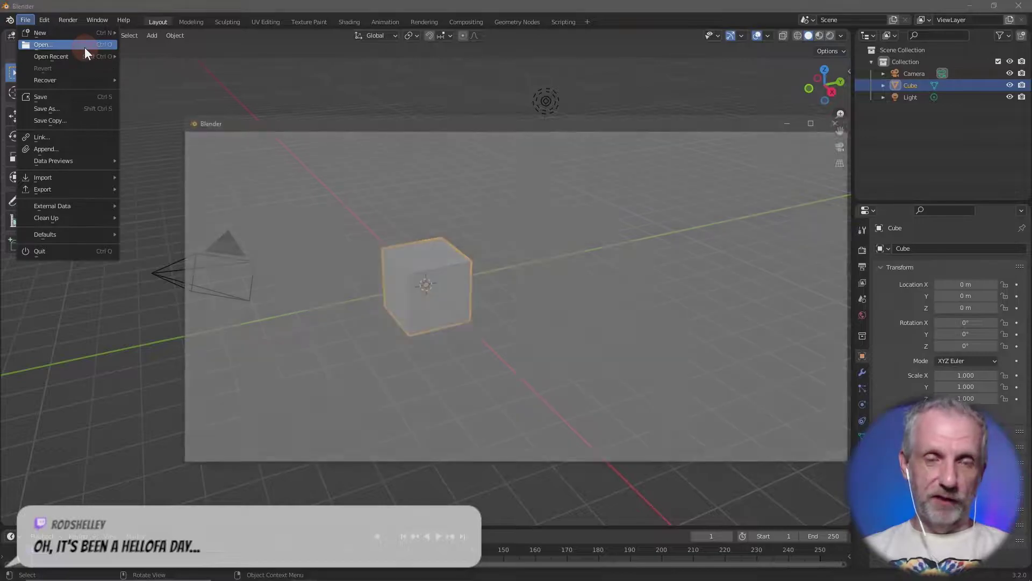
click(238, 310)
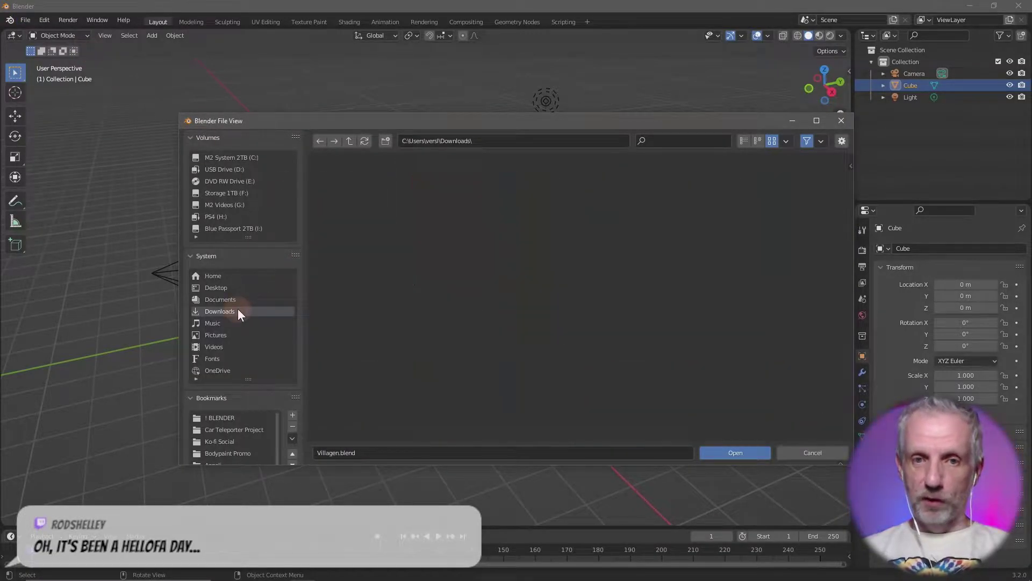
scroll(478, 344, down, 3)
scroll(479, 341, down, 1)
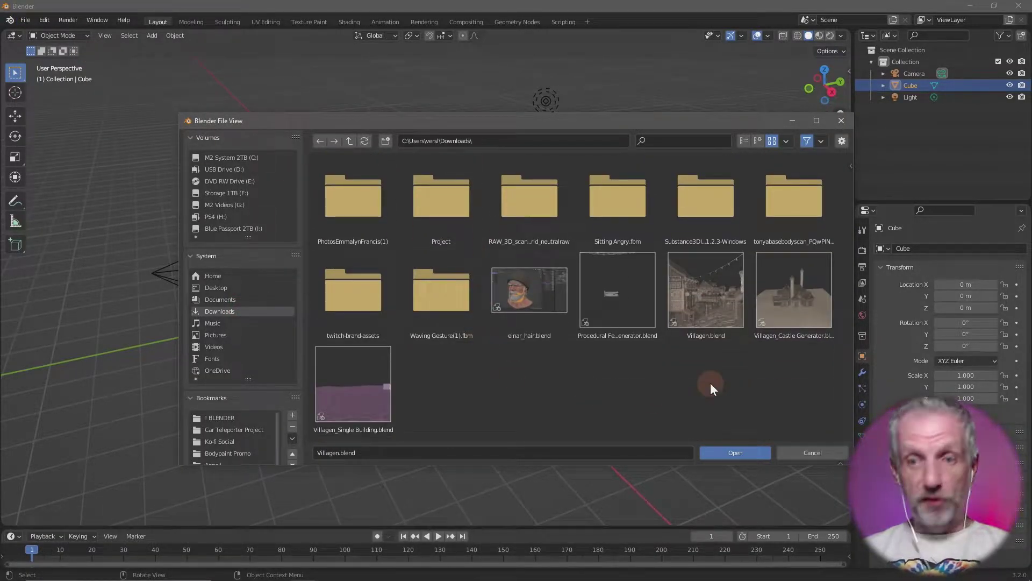
click(716, 283)
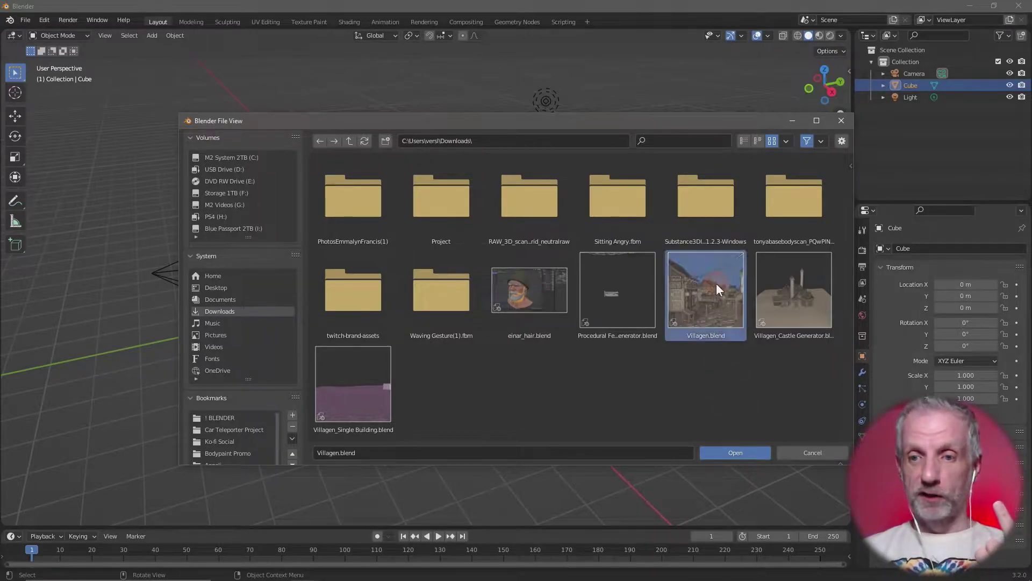
click(750, 448)
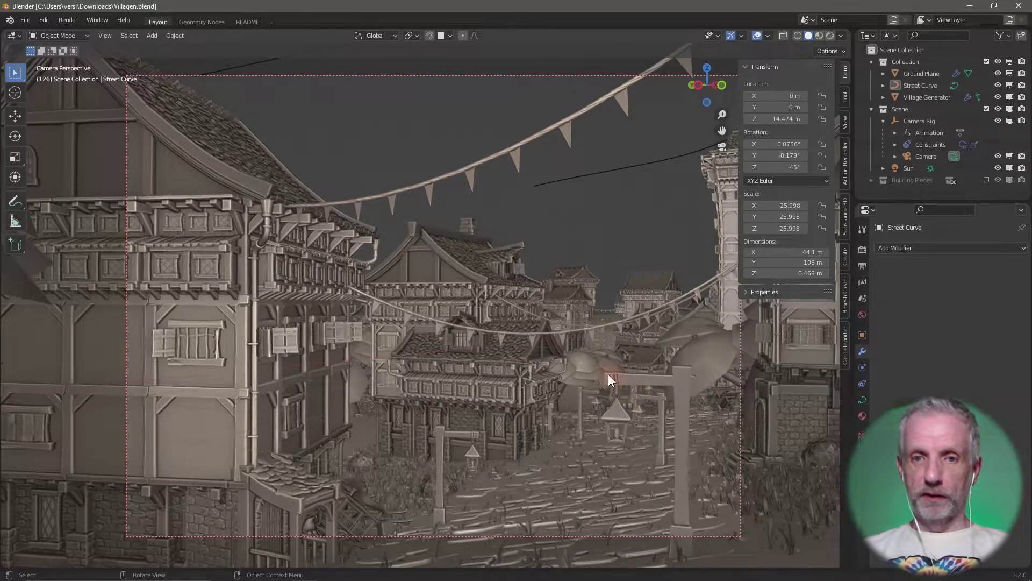
Leave camera view for a free aerial orbit, hide the sidebar, and collapse the Scene collection
key(KP_0)
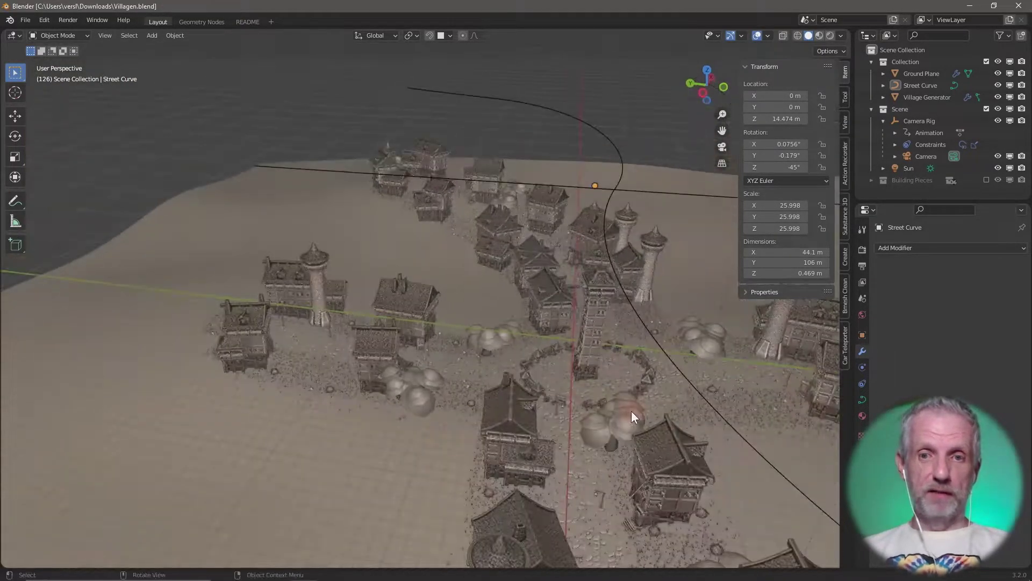
middle_drag(632, 414, 507, 385)
key(n)
middle_drag(572, 362, 527, 328)
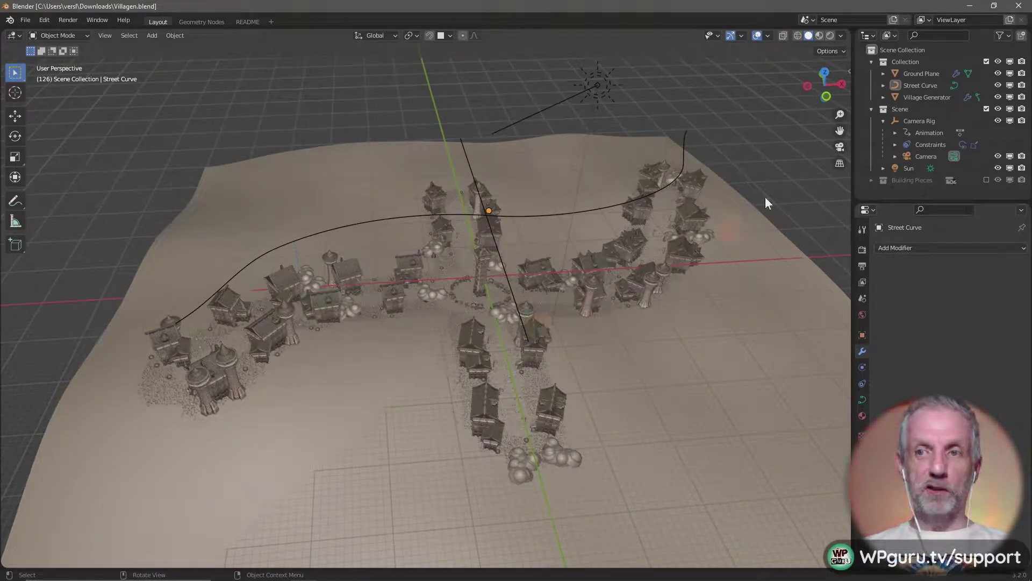
click(871, 109)
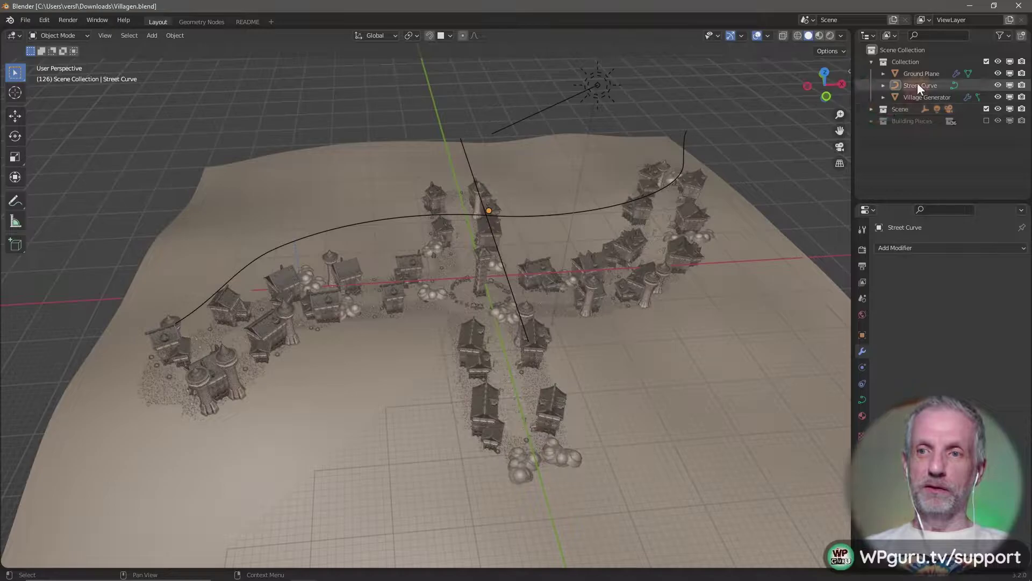
Select the Street Curve, enter Edit Mode, and draw a new street branch from top view
click(918, 85)
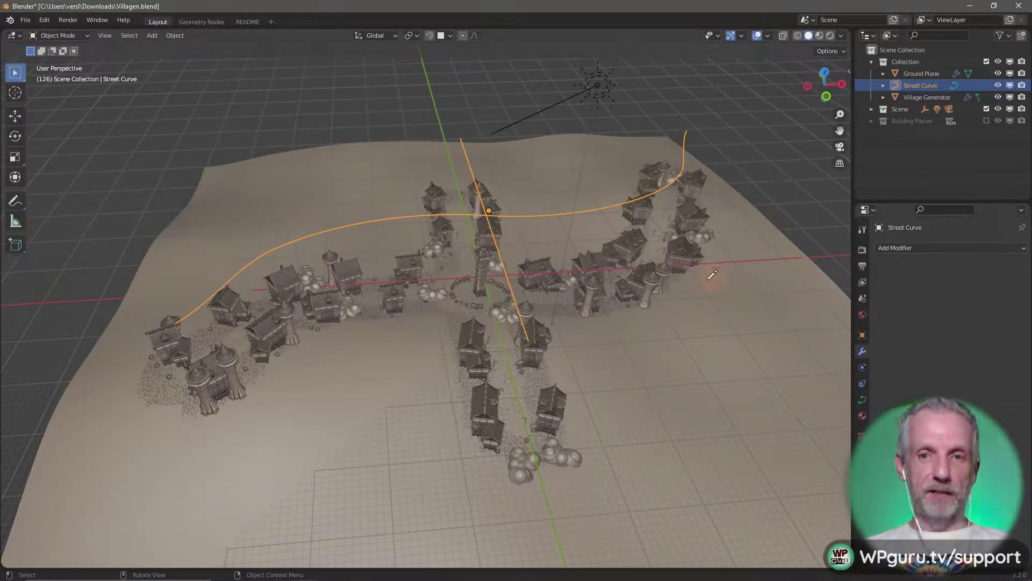
key(Tab)
middle_drag(663, 299, 668, 327)
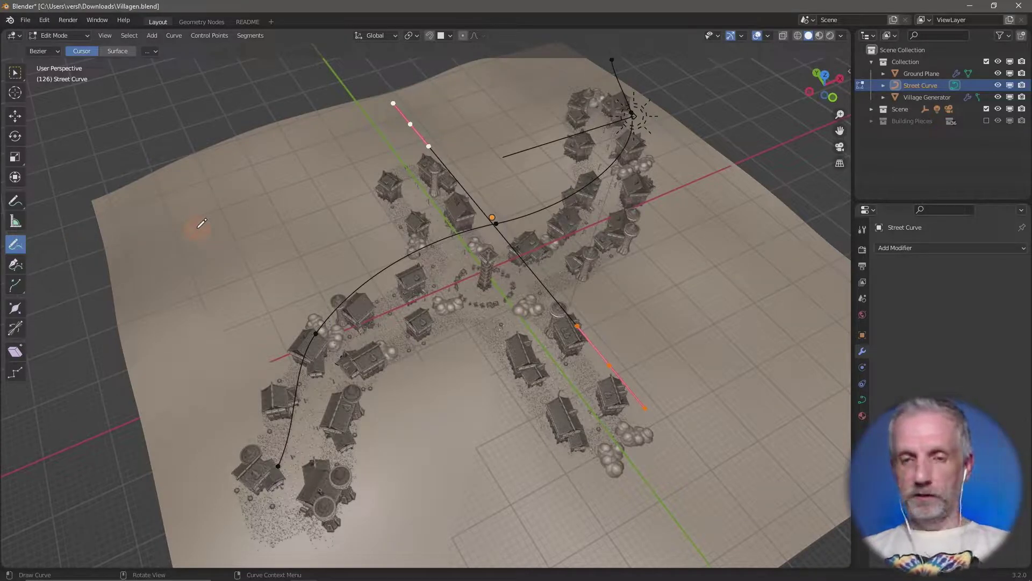
key(KP_7)
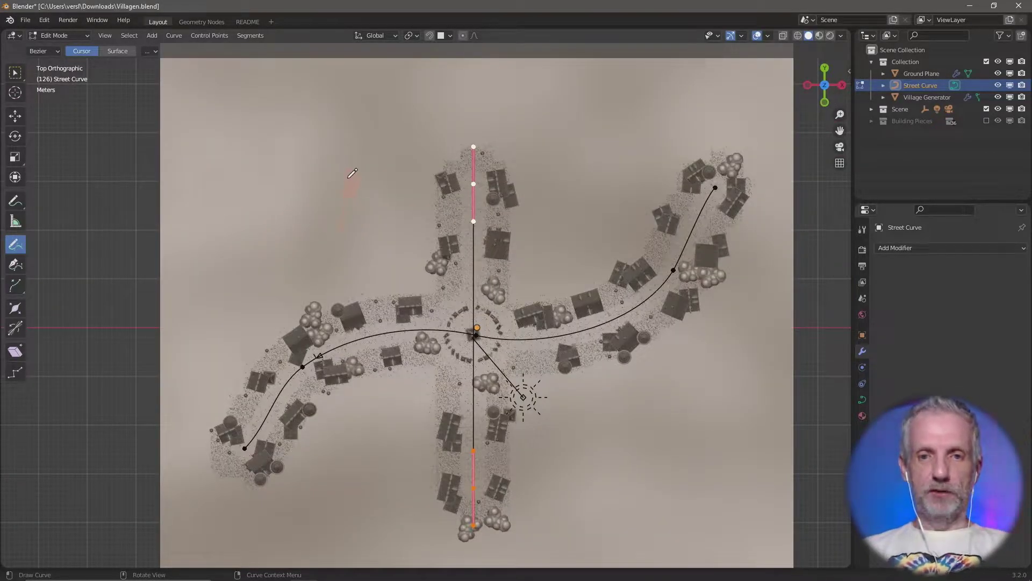
mouse_move(332, 156)
mouse_down()
mouse_move(394, 326)
mouse_move(385, 451)
mouse_move(358, 508)
mouse_up()
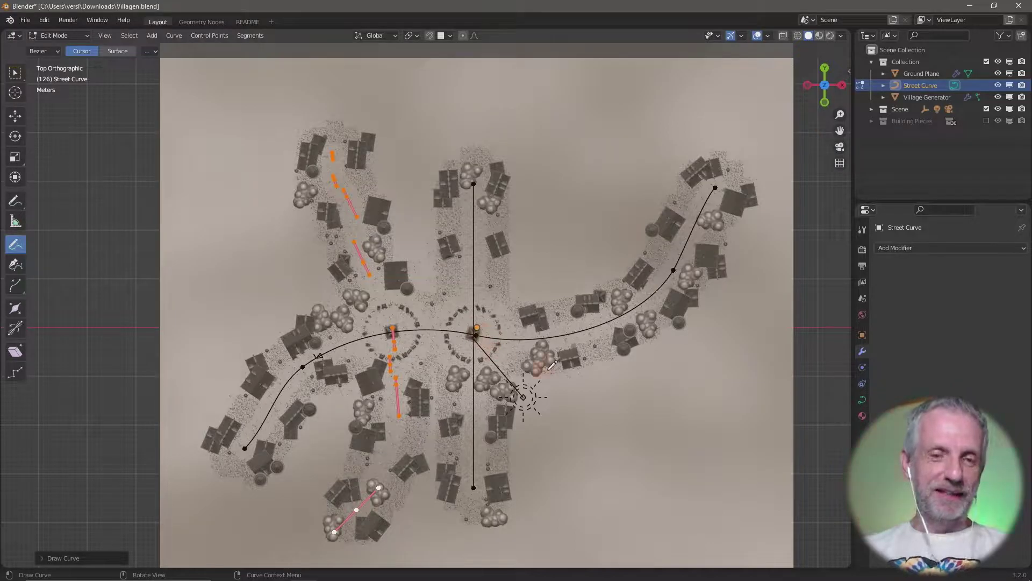
mouse_move(537, 371)
middle_down()
mouse_move(656, 291)
mouse_move(684, 298)
mouse_move(539, 324)
mouse_move(482, 323)
middle_up()
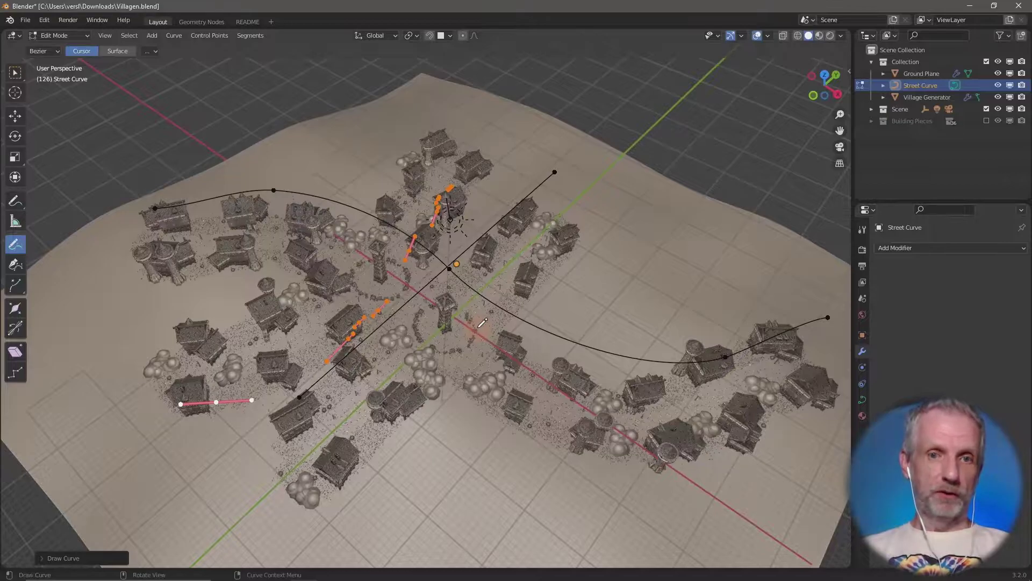
Delete all of the Street Curve's existing points
key(a)
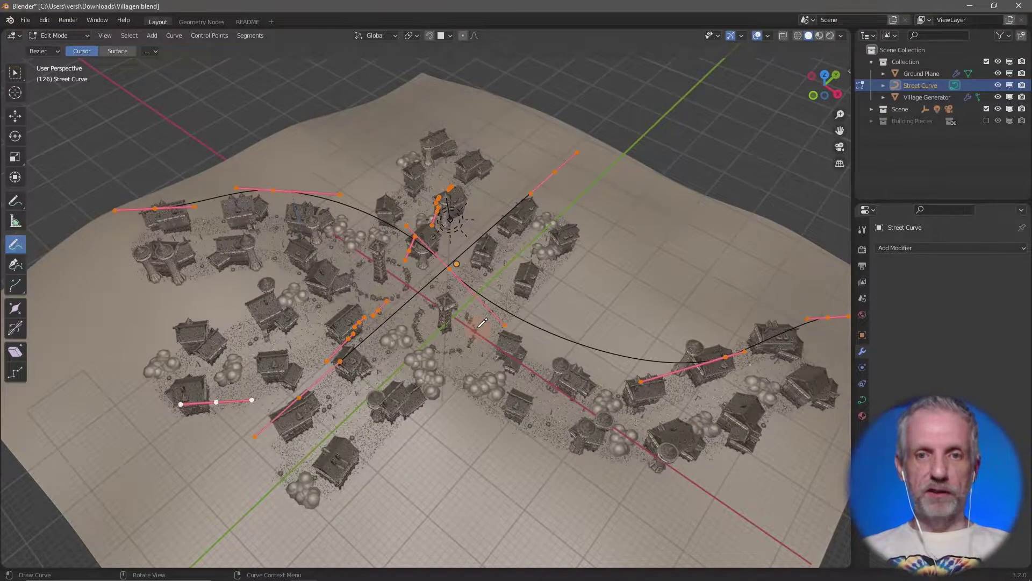
key(x)
click(480, 326)
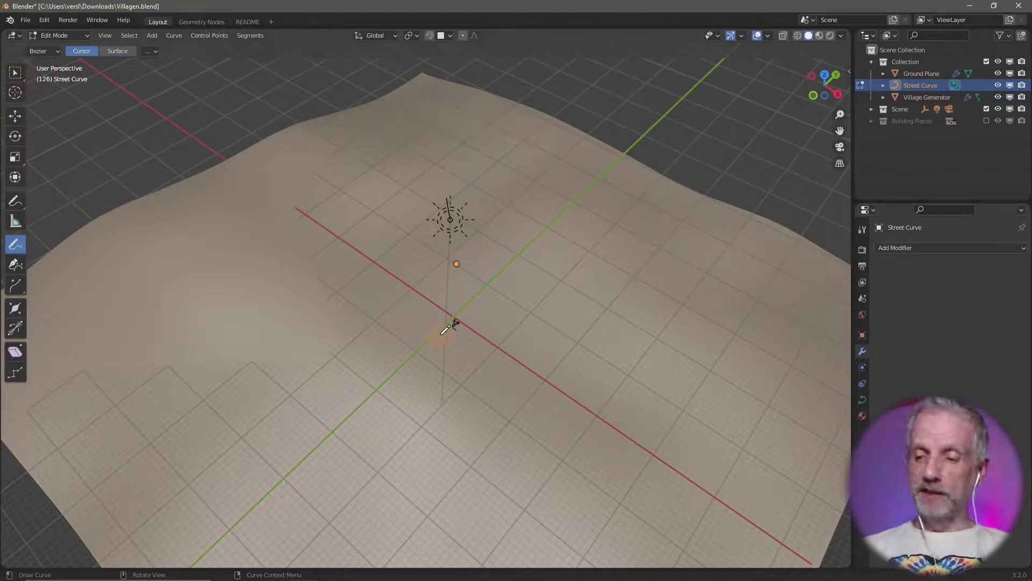
Draw two crossing streets from top view, then return to Object Mode to see the village
key(KP_7)
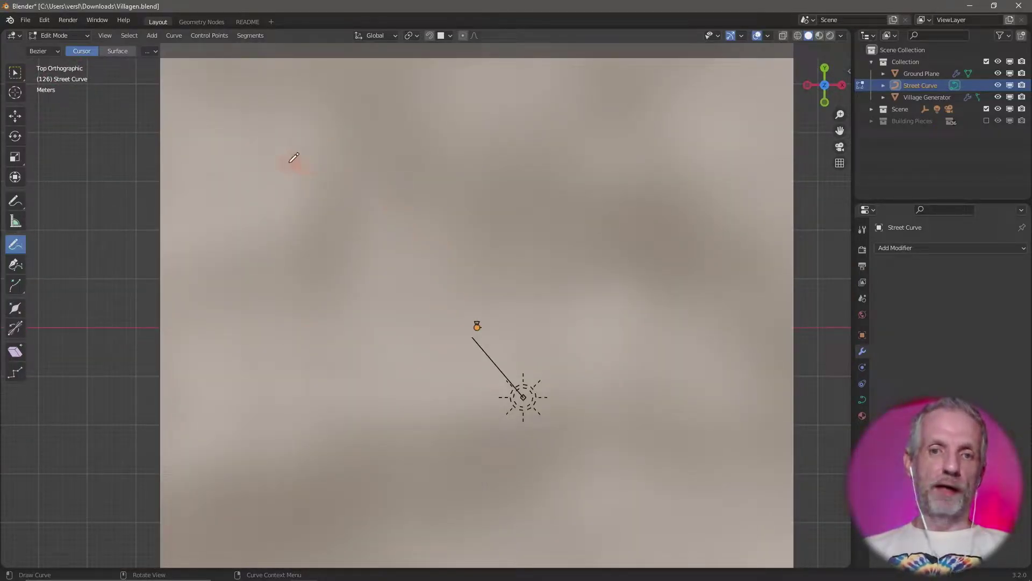
mouse_move(263, 160)
mouse_down()
mouse_move(354, 161)
mouse_move(443, 181)
mouse_move(517, 243)
mouse_move(555, 295)
mouse_move(613, 422)
mouse_move(692, 484)
mouse_move(747, 504)
mouse_up()
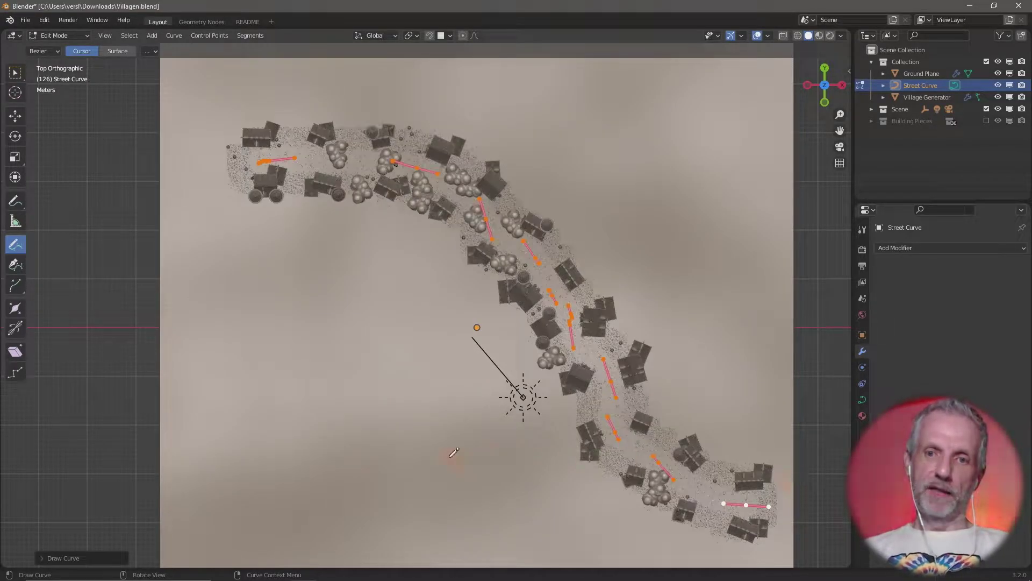
mouse_move(246, 495)
mouse_down()
mouse_move(392, 494)
mouse_move(499, 443)
mouse_move(594, 364)
mouse_move(662, 243)
mouse_move(677, 181)
mouse_move(667, 113)
mouse_up()
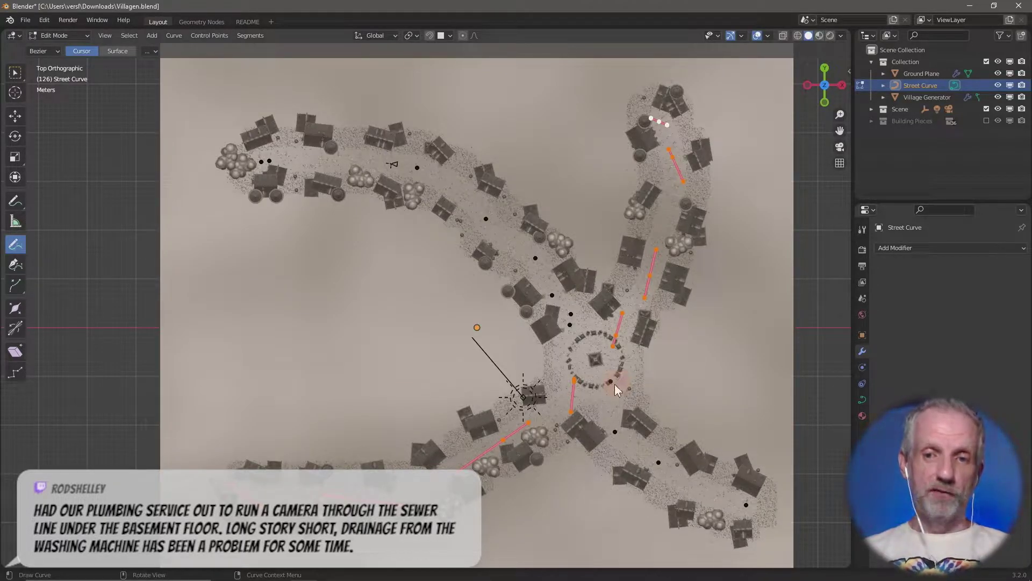
key(Tab)
middle_drag(611, 335, 533, 234)
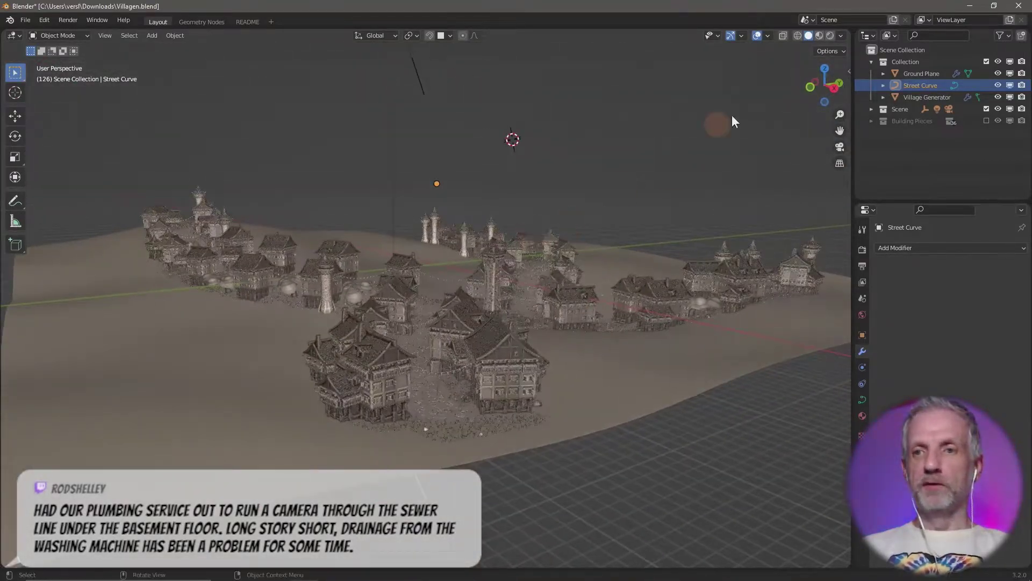
Switch the viewport to Rendered shading and orbit around the shaded village
click(829, 36)
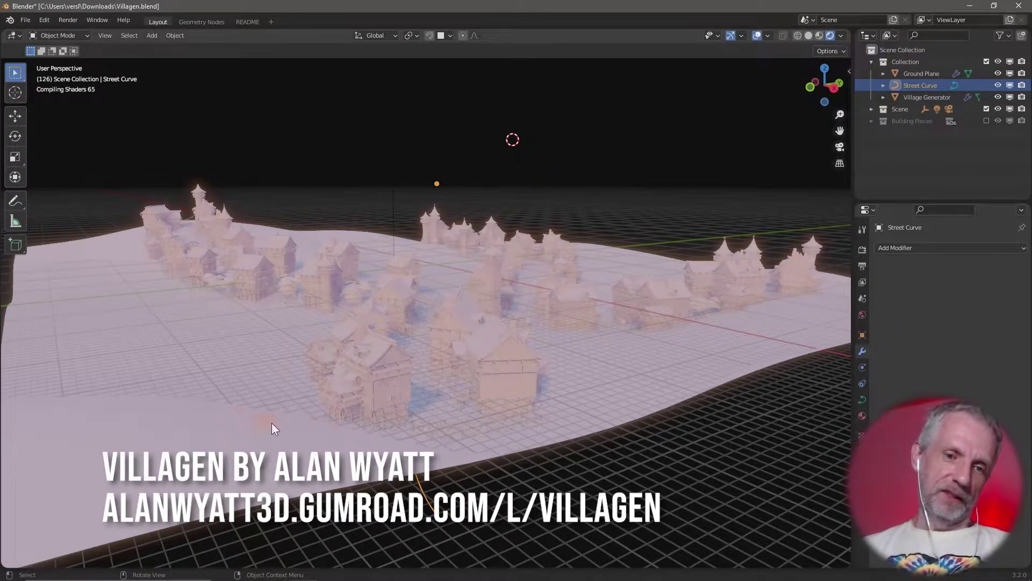
middle_drag(322, 424, 309, 413)
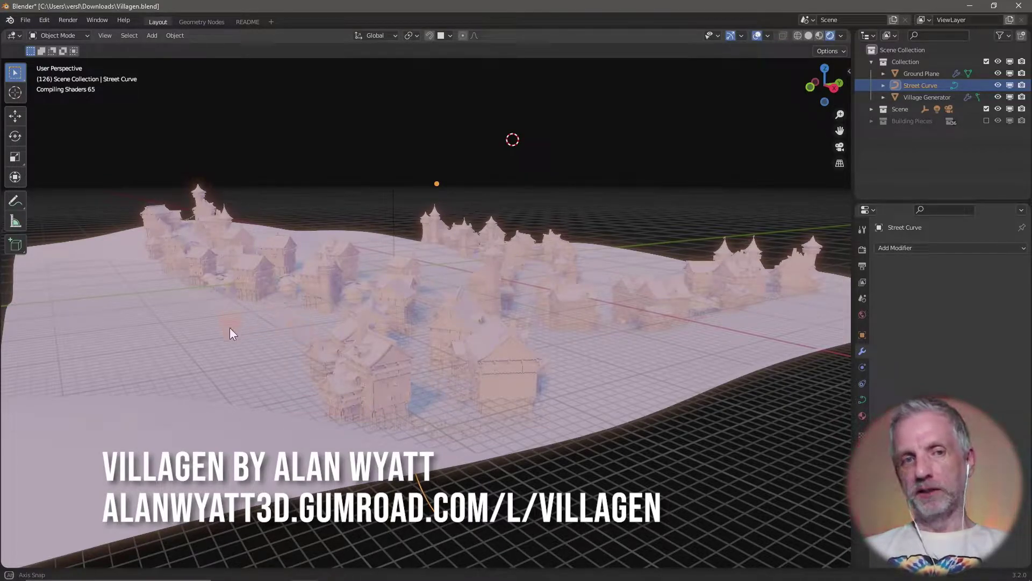
middle_drag(230, 333, 211, 86)
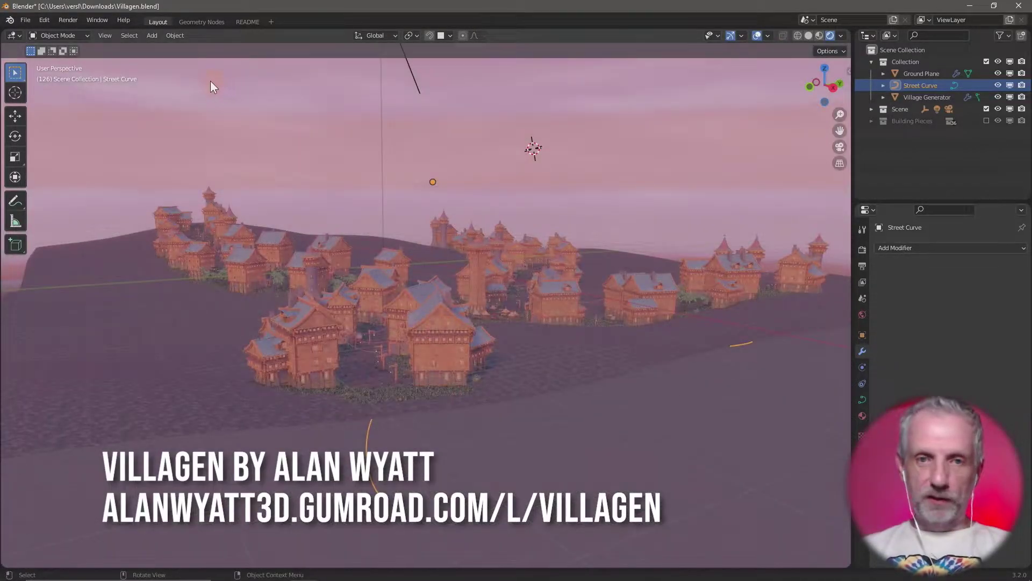
click(105, 35)
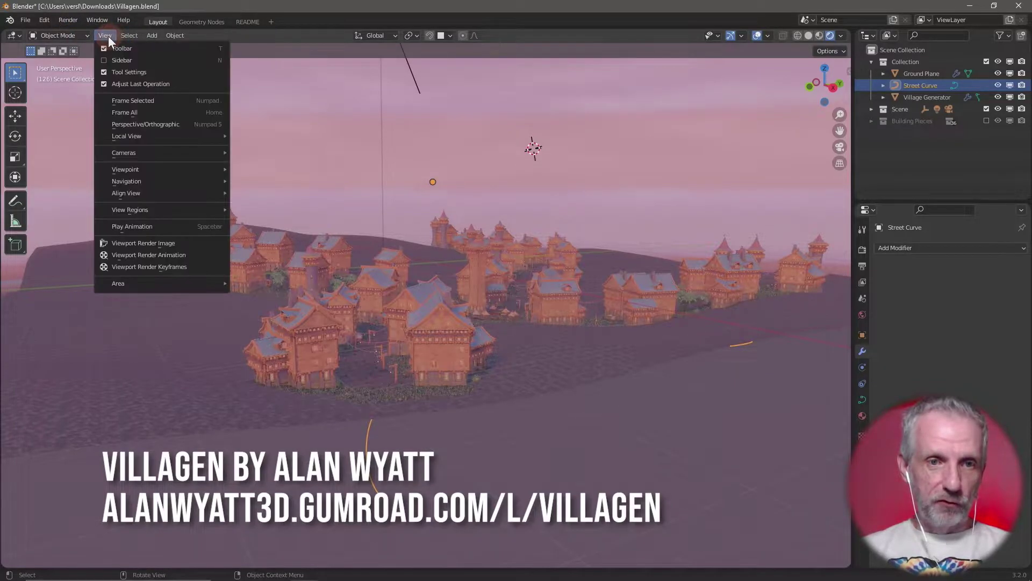
mouse_move(150, 170)
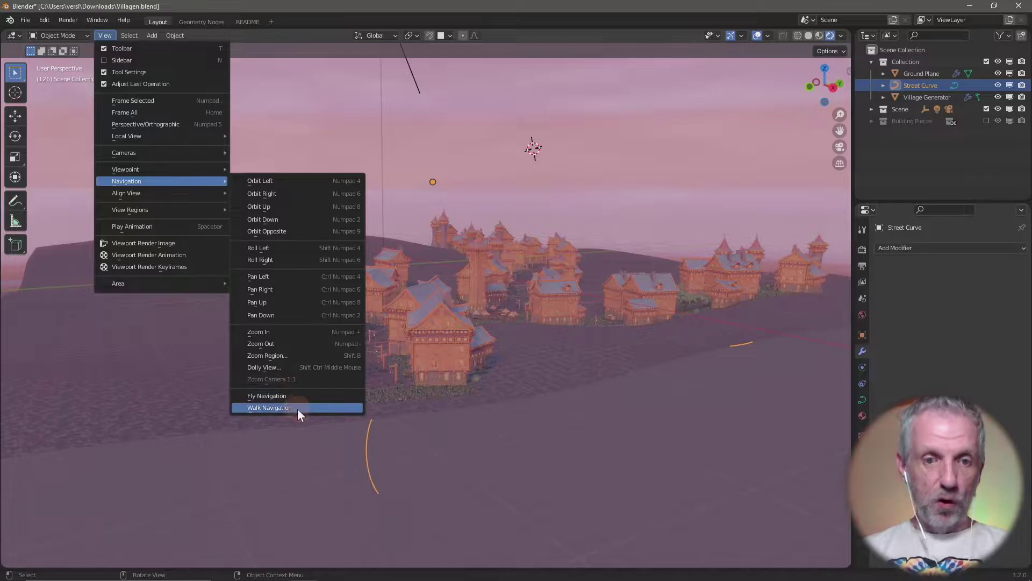
click(298, 407)
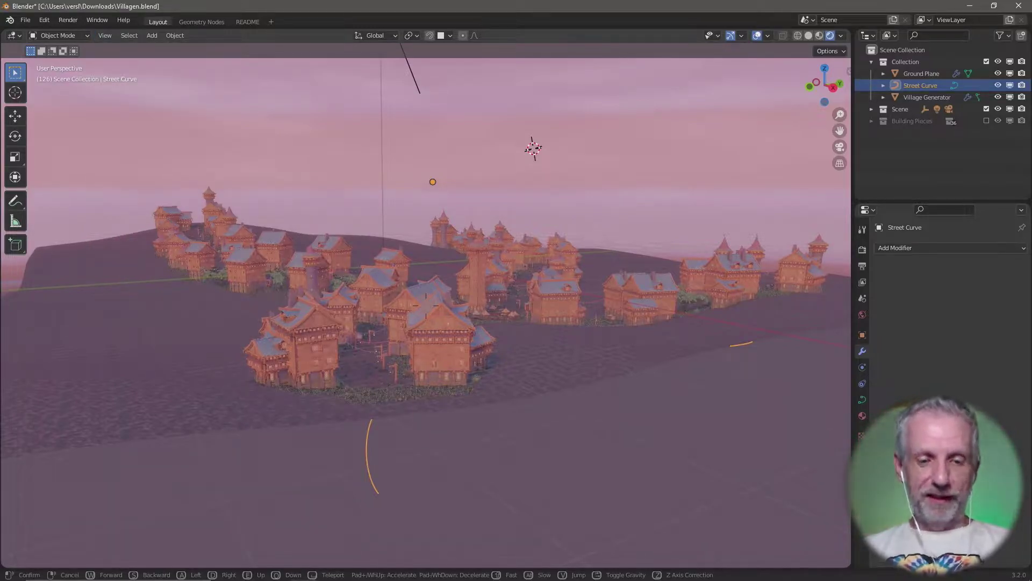
key(w)
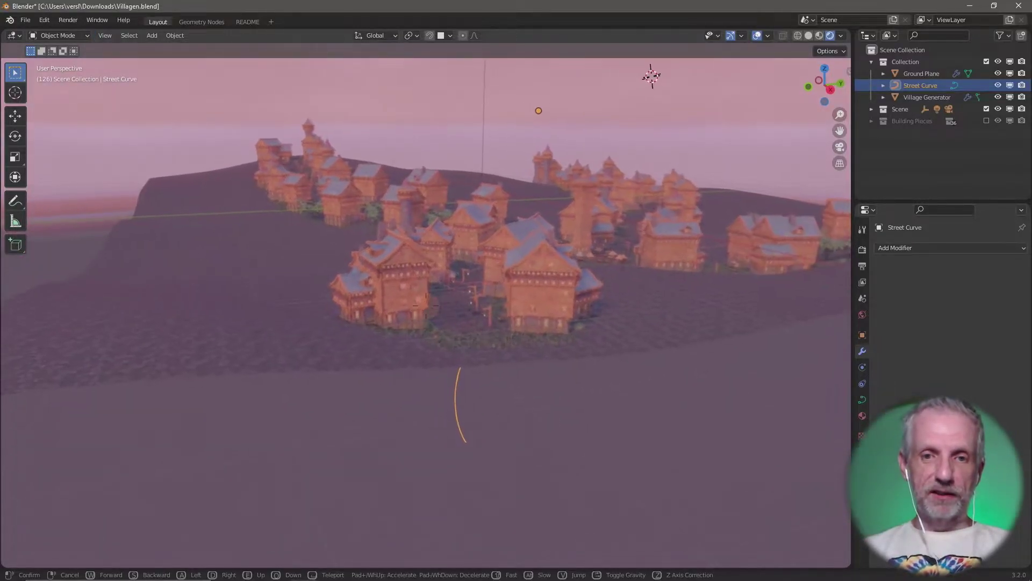
key(w)
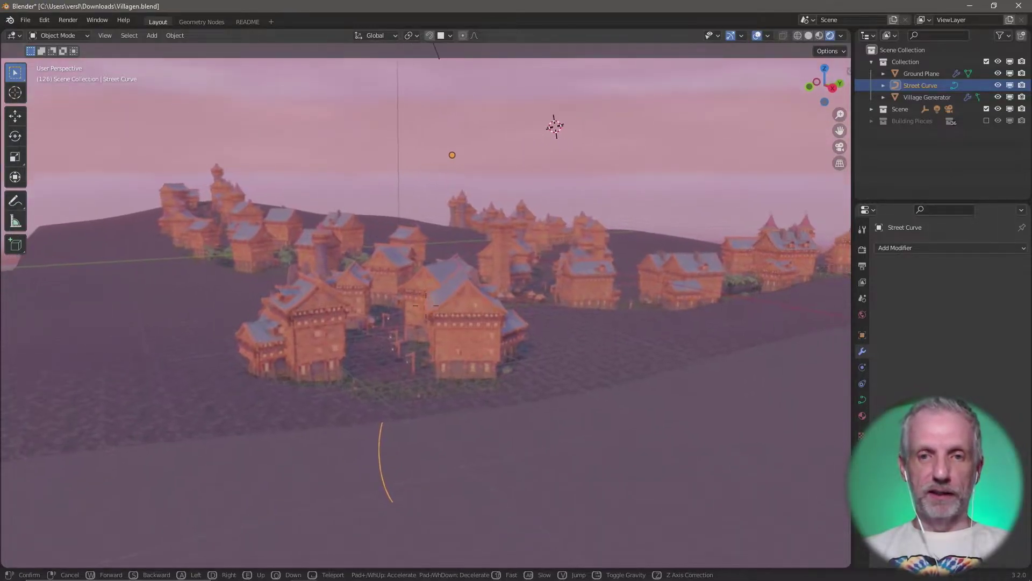
key(w)
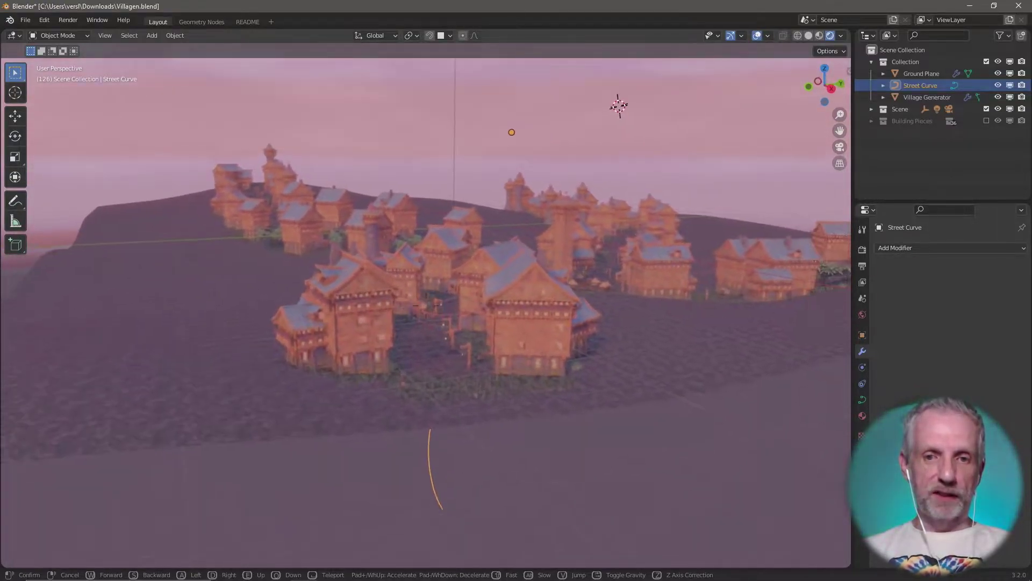
key(w)
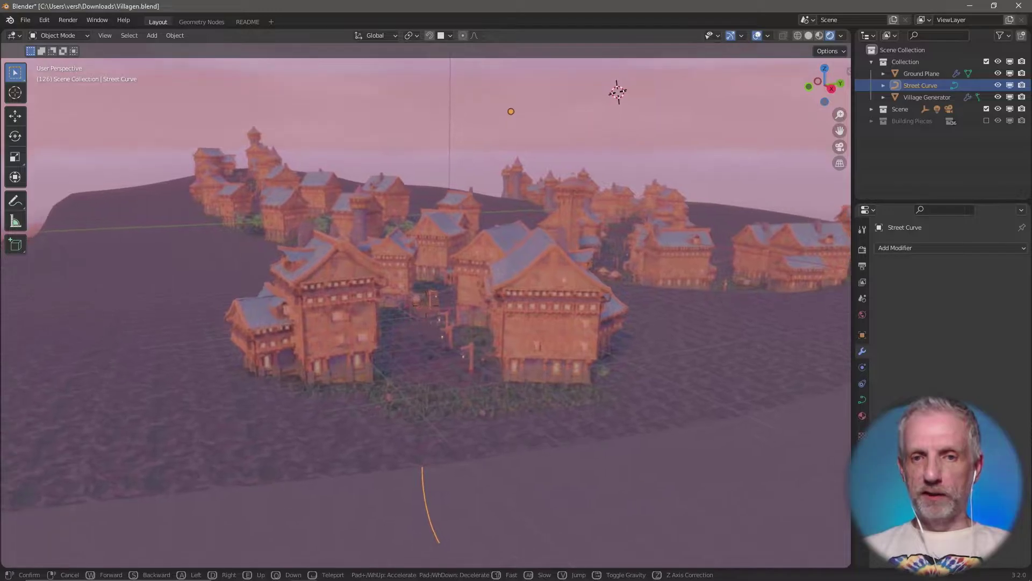
key(w)
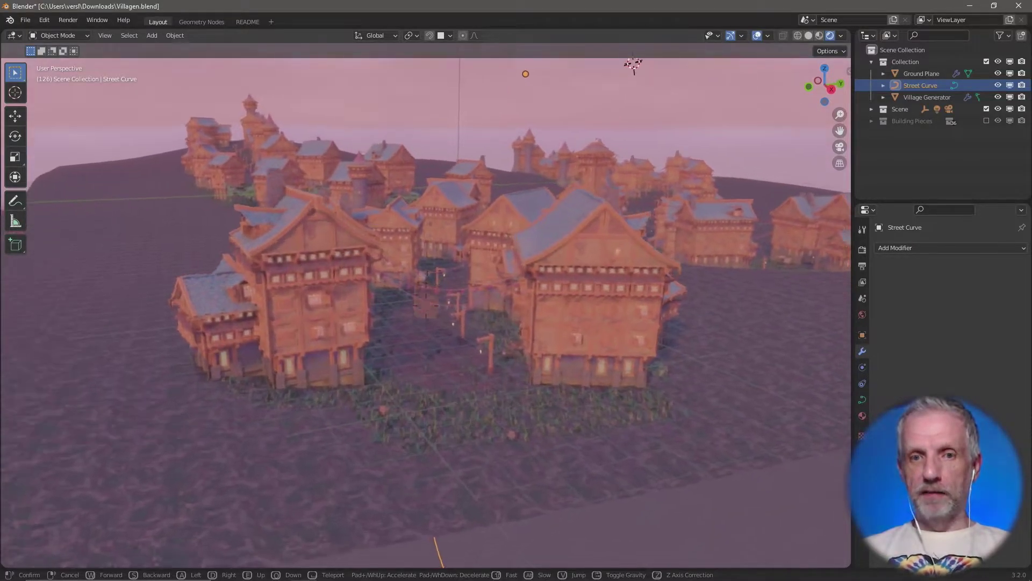
key(w)
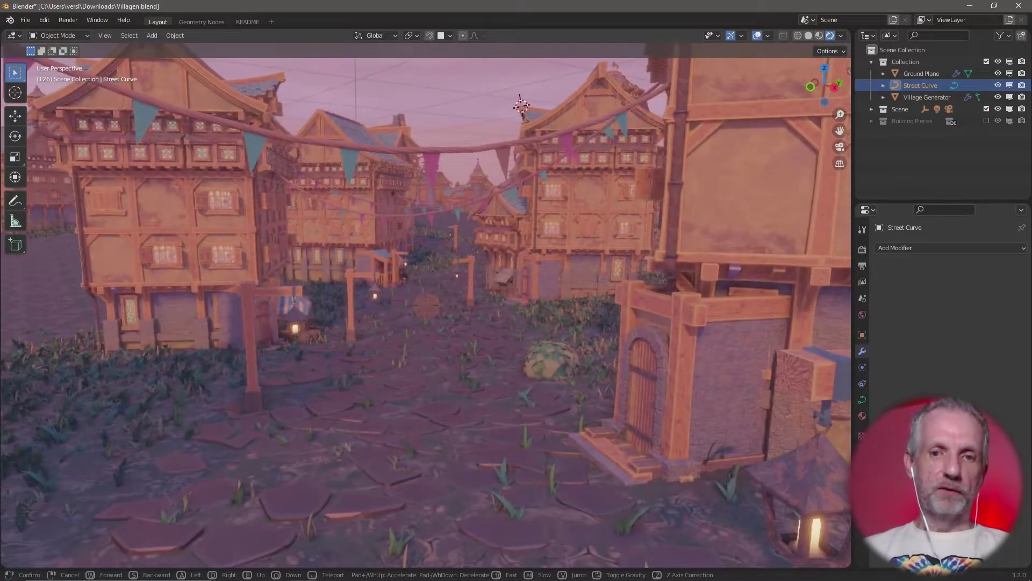
key(w)
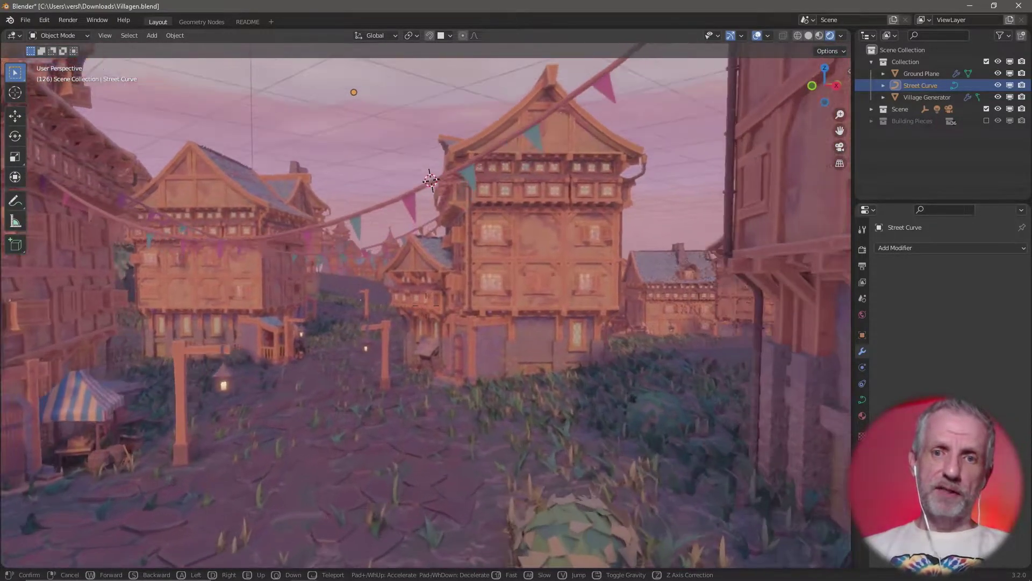
key(w)
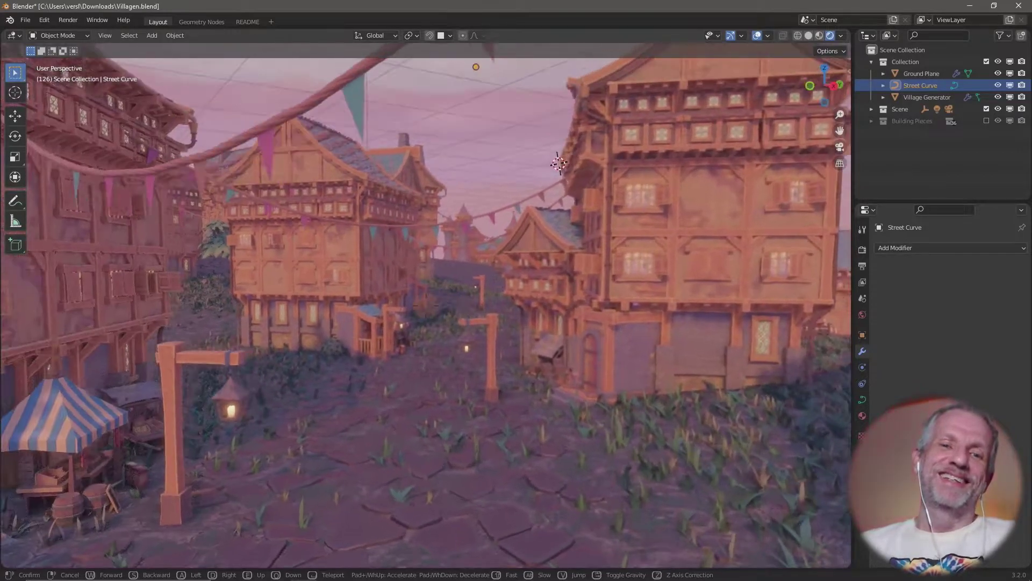
key(w)
key(w)
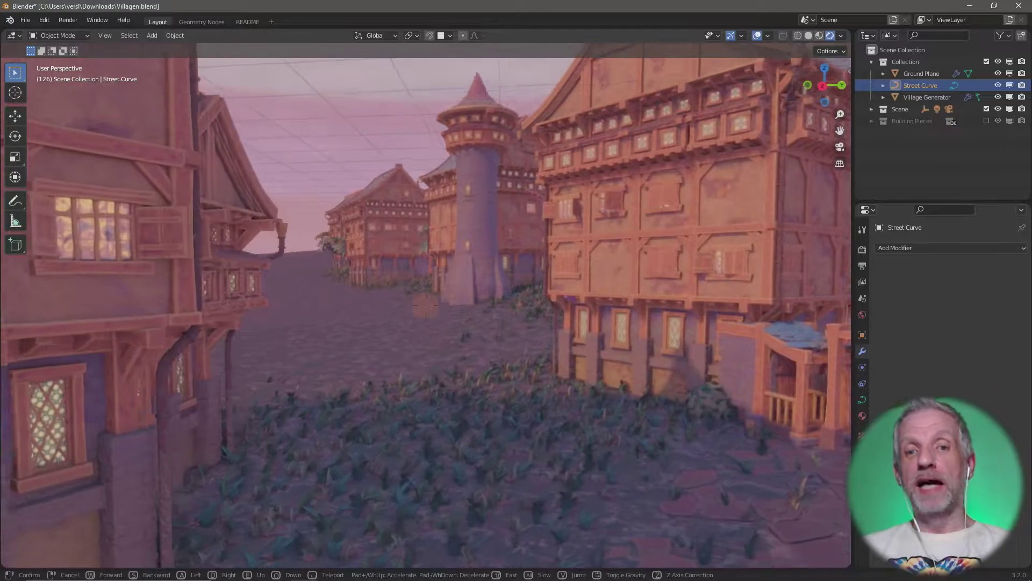
key(w)
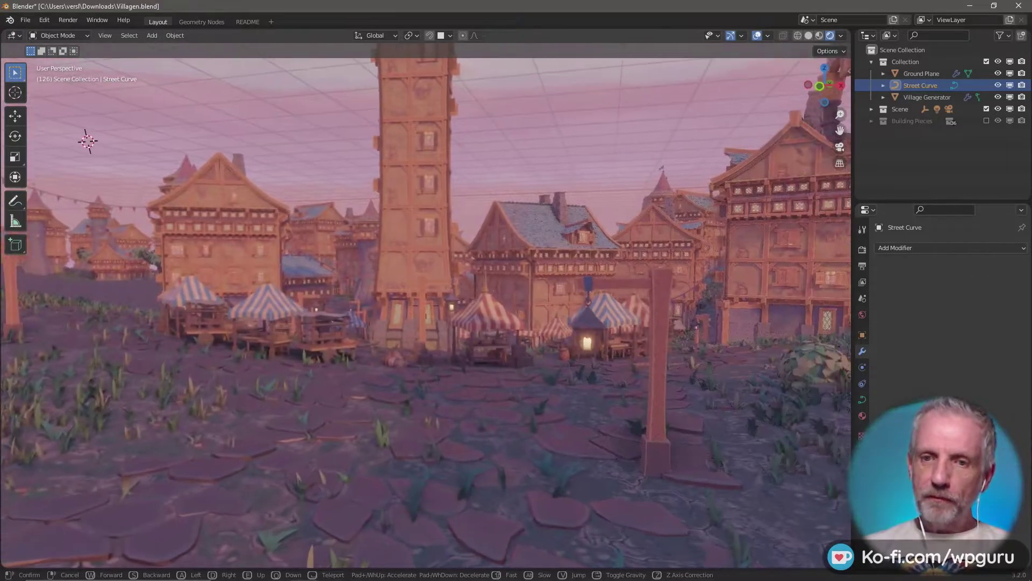
key(w)
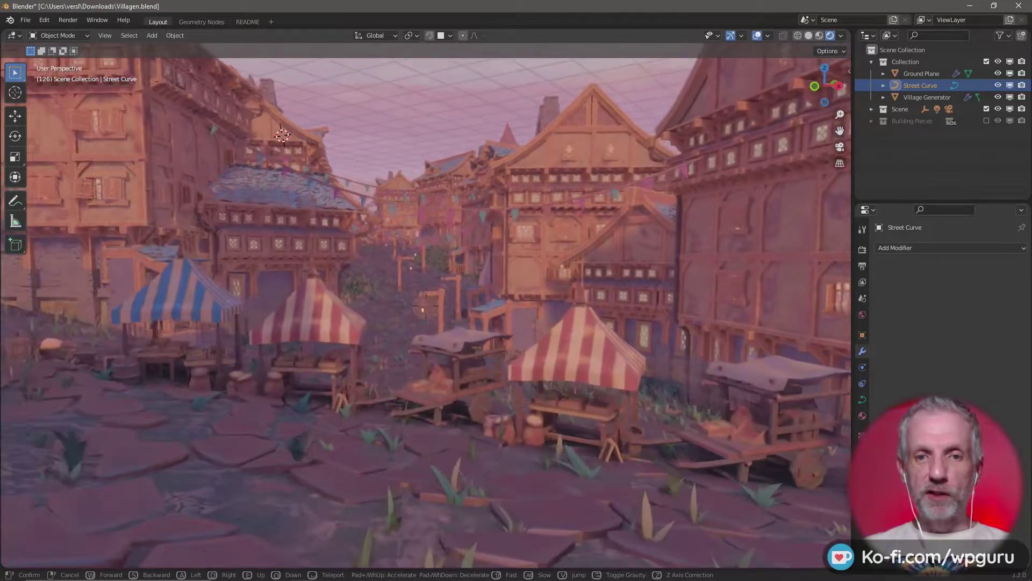
key(w)
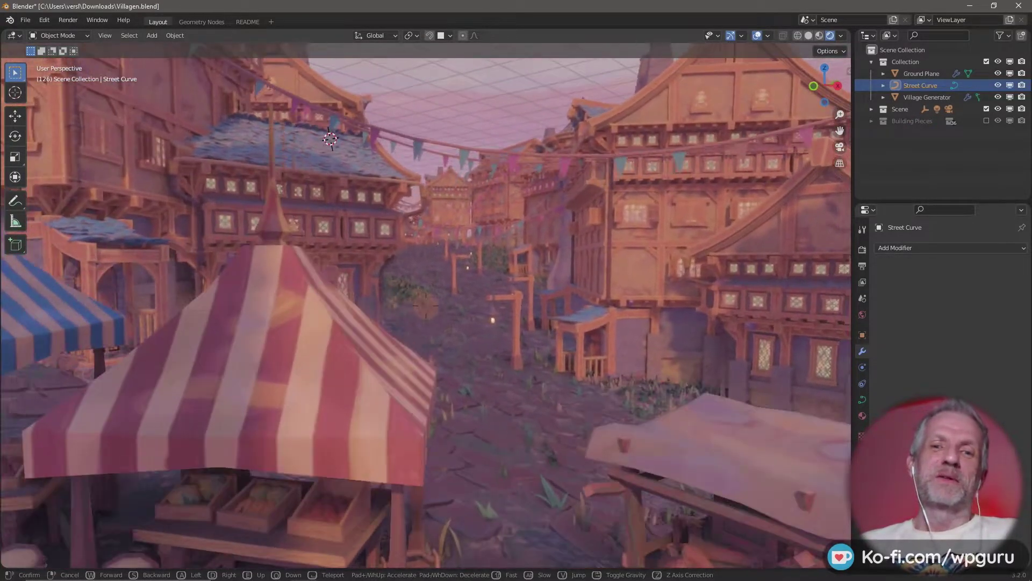
key(w)
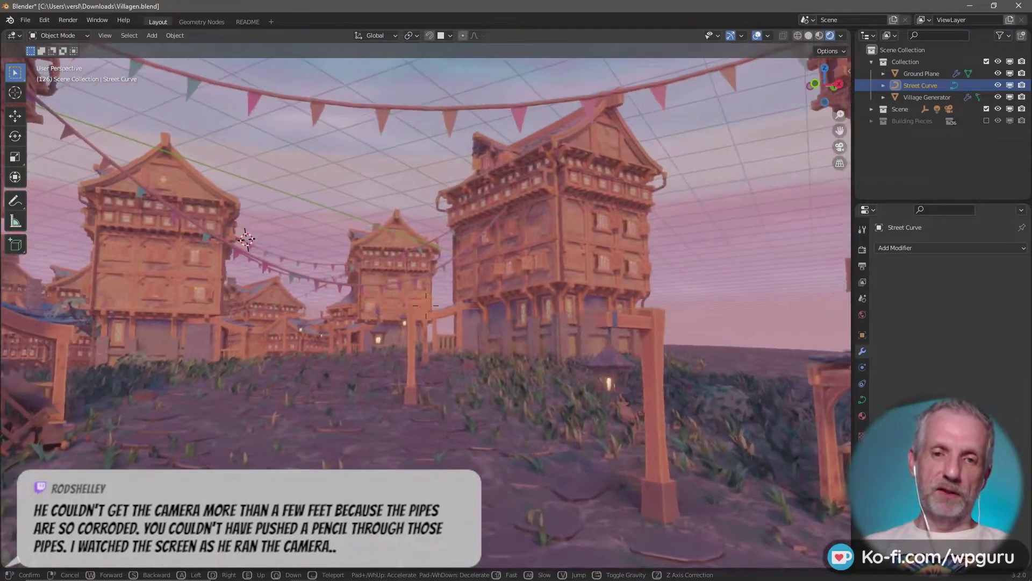
key(w)
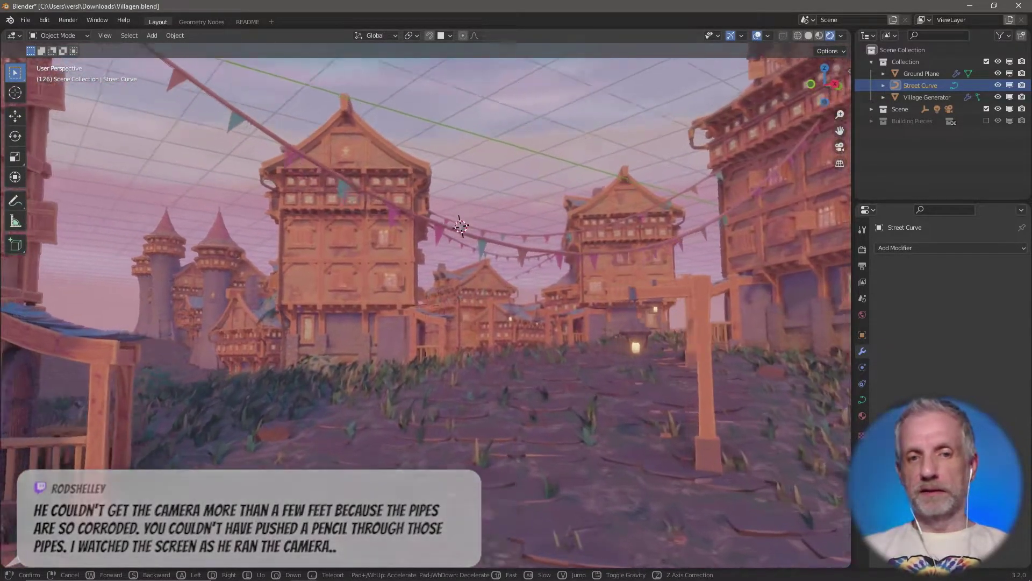
key(w)
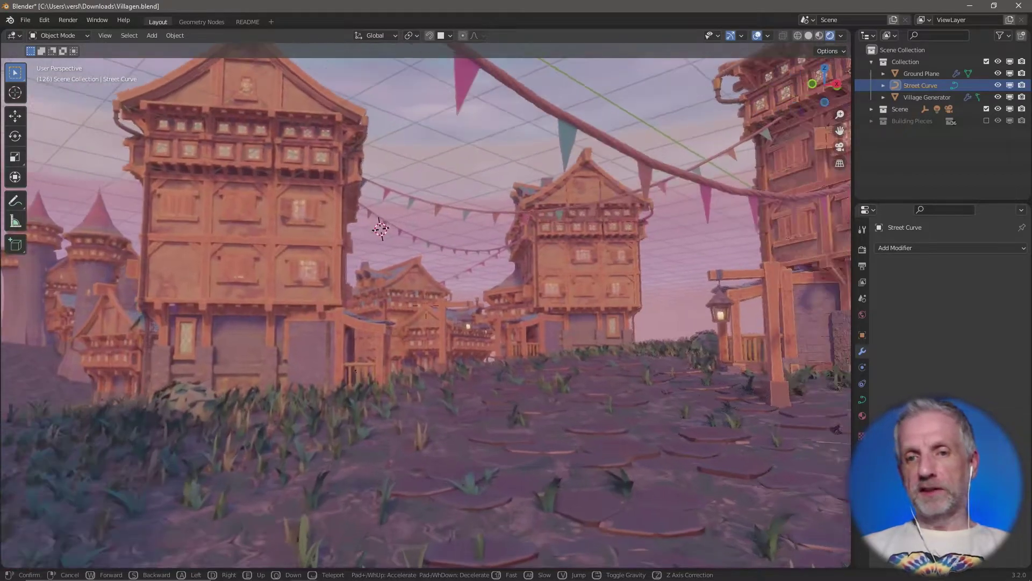
key(w)
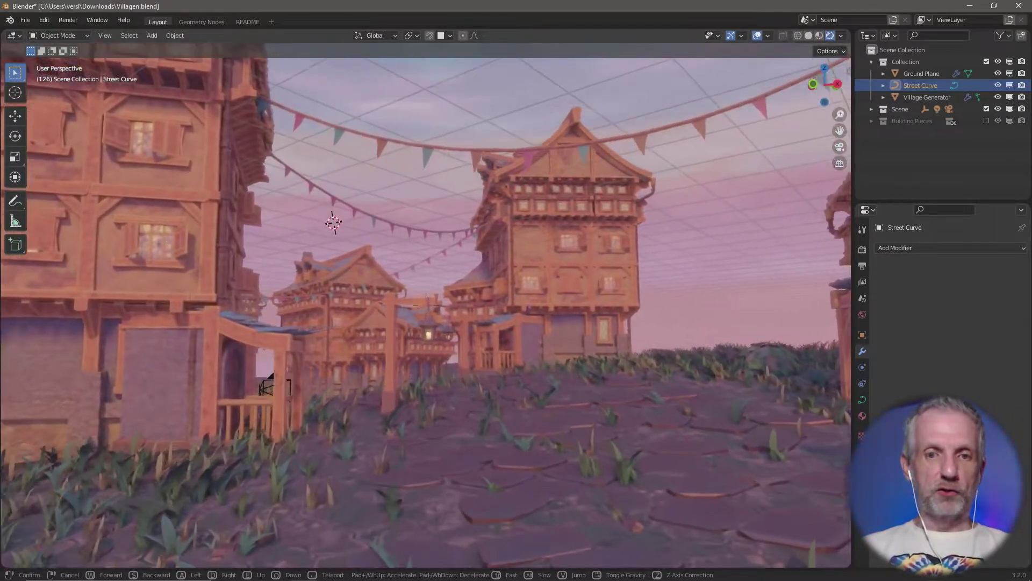
key(w)
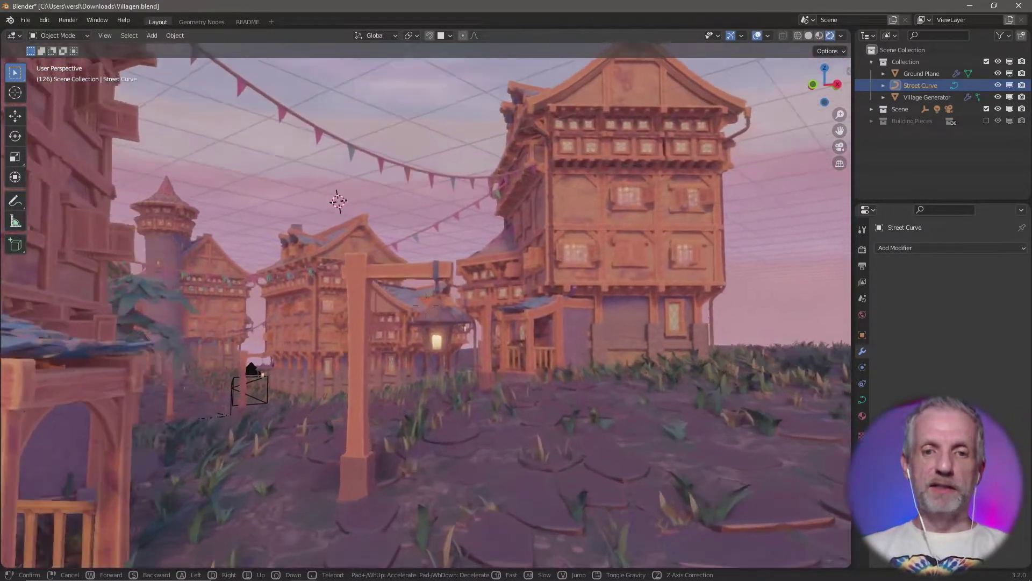
key(w)
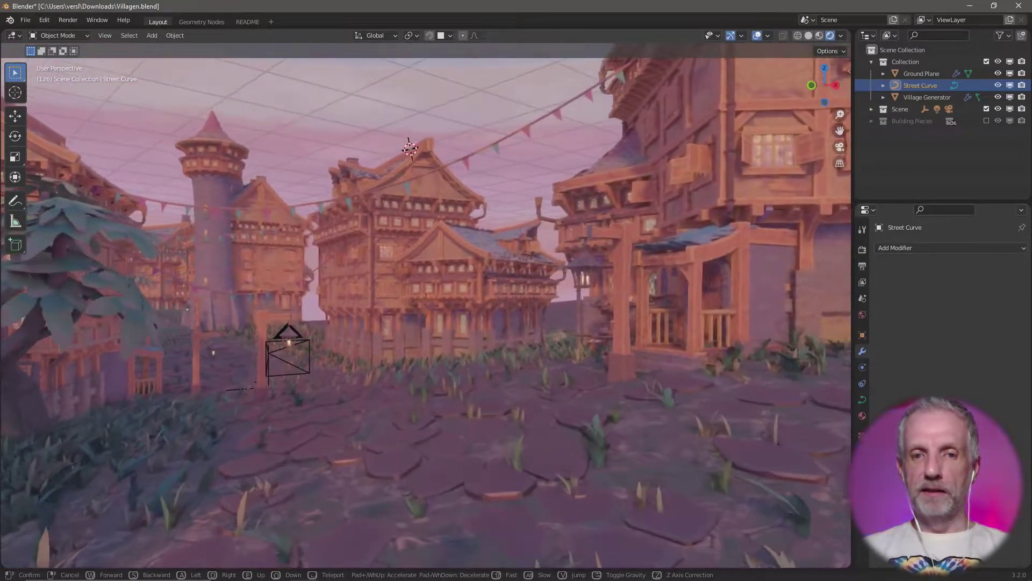
key(w)
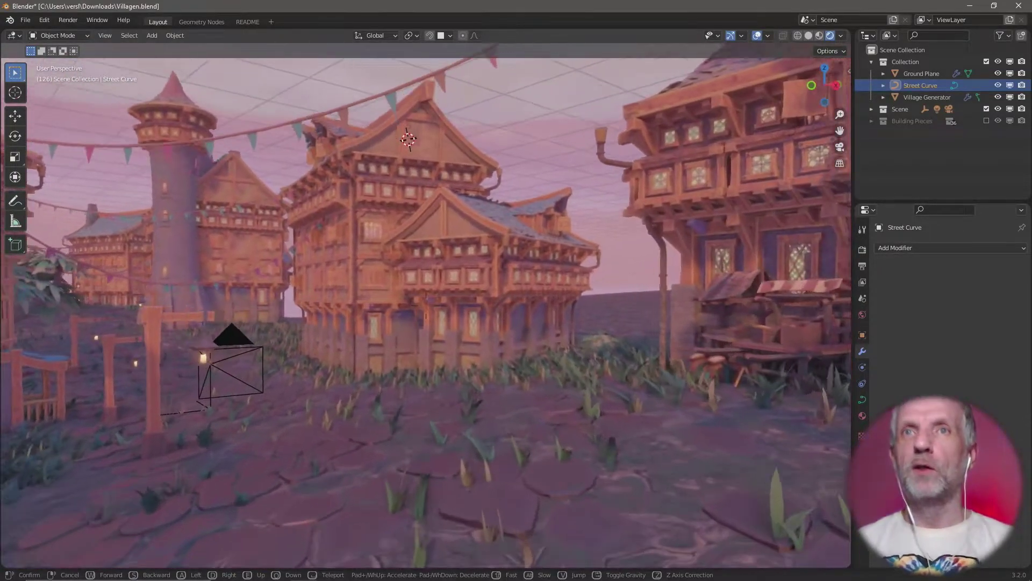
key(w)
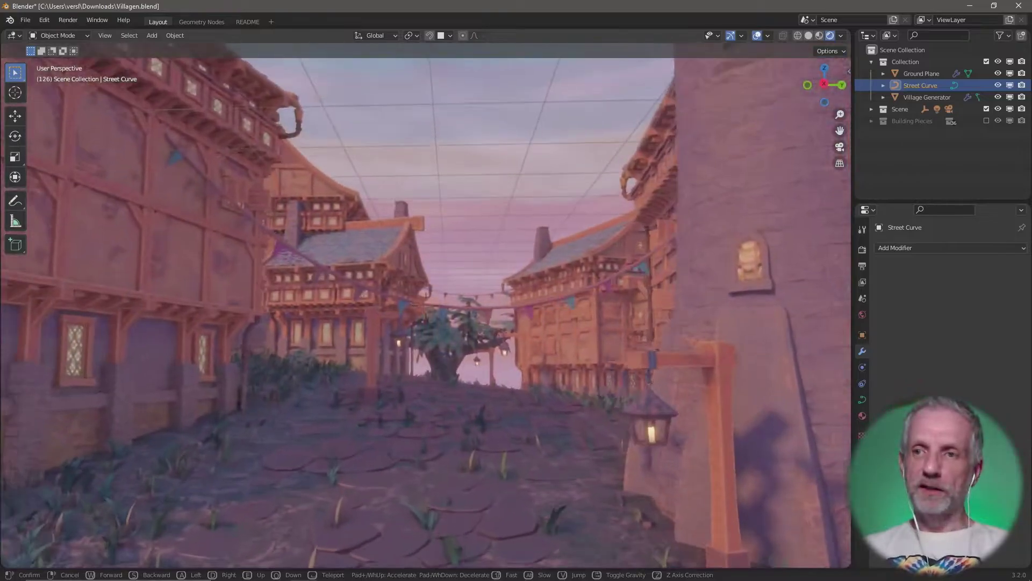
Exit walk mode, expand then collapse Building Pieces, and switch to top orthographic view
key(Escape)
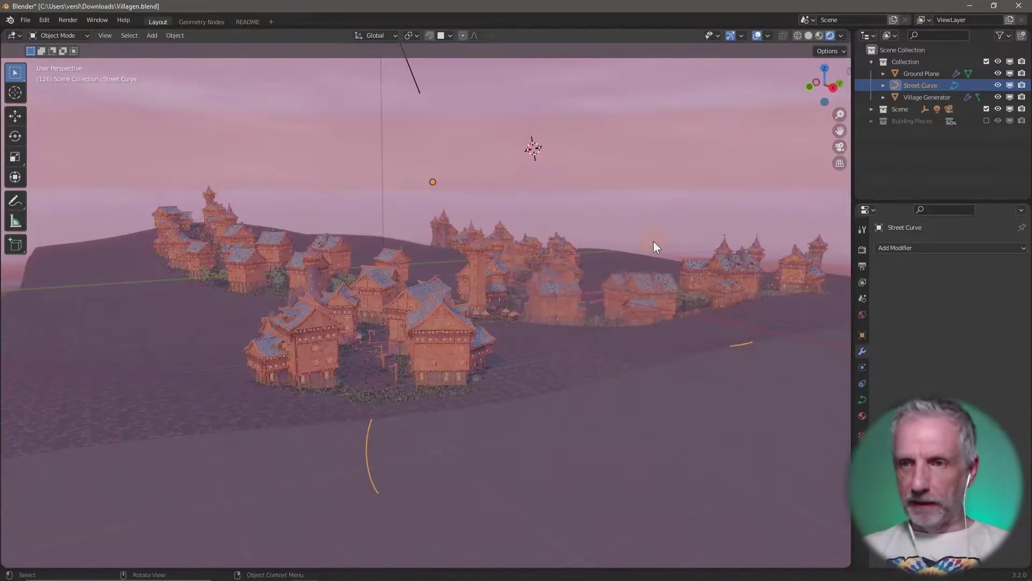
click(871, 121)
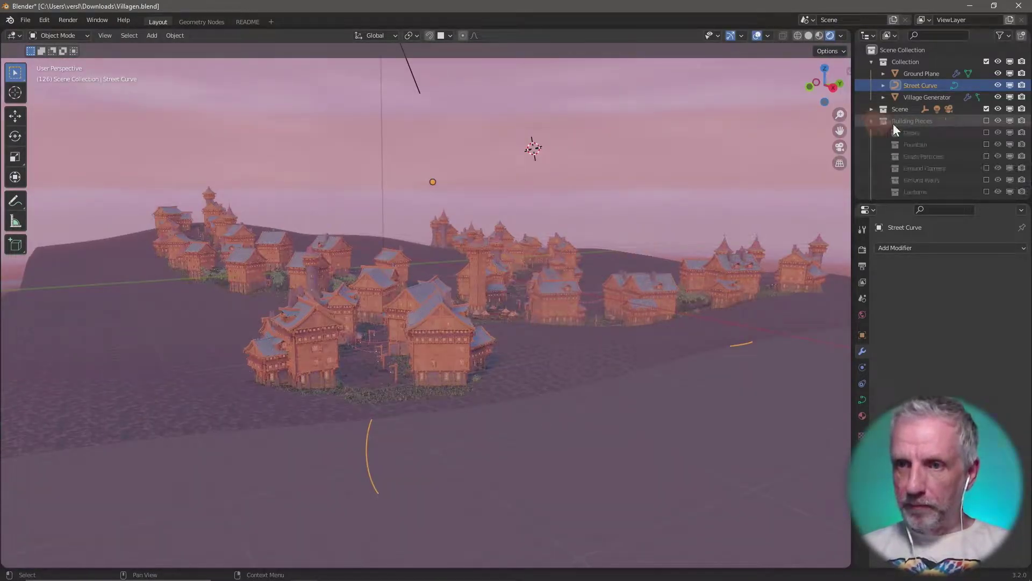
scroll(937, 164, down, 2)
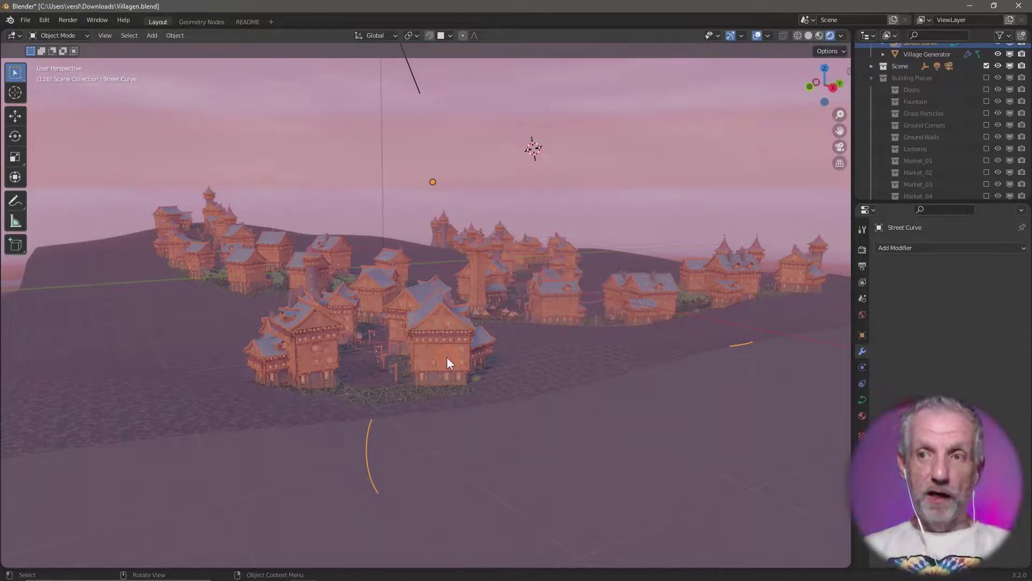
click(875, 78)
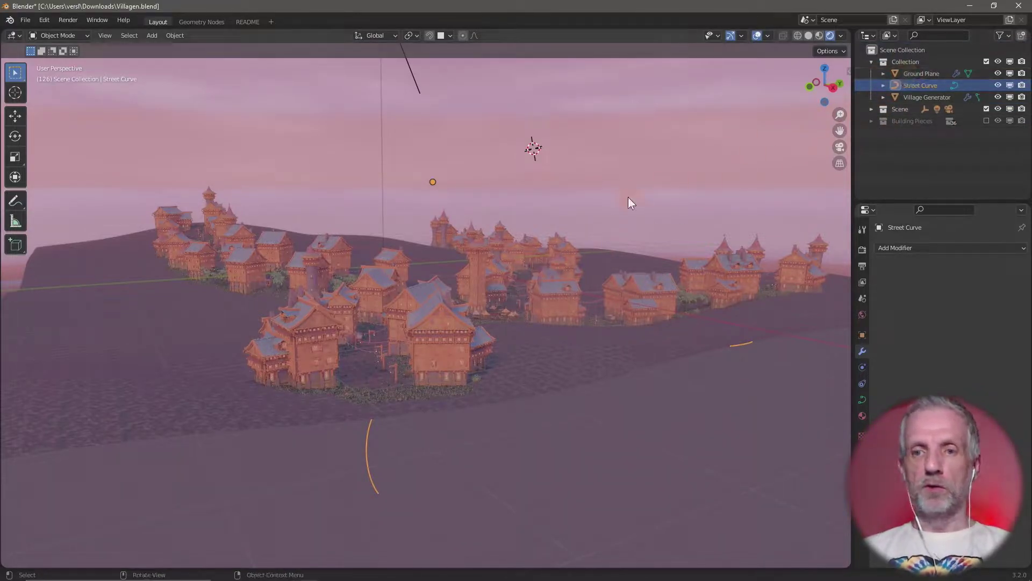
key(KP_7)
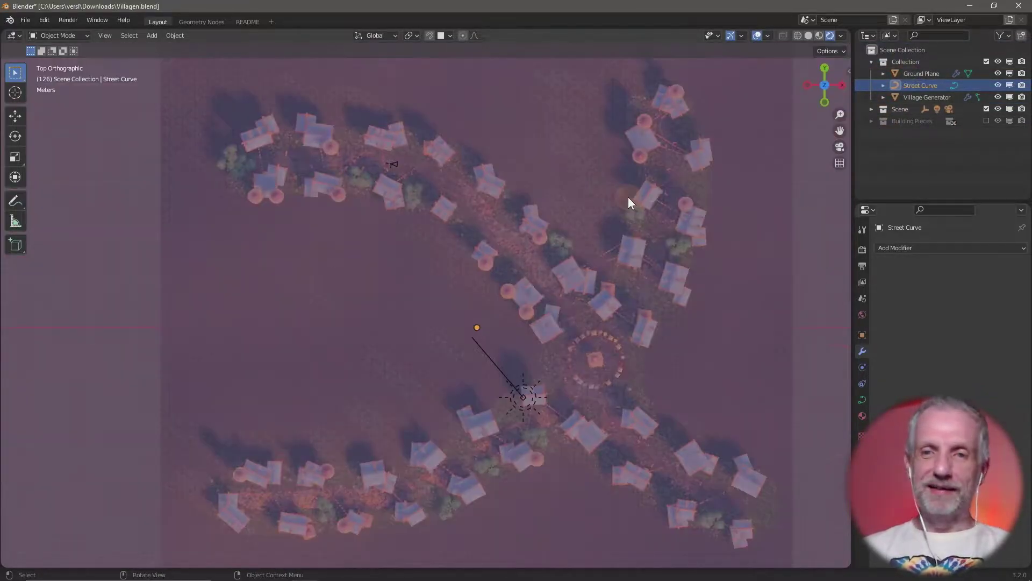
Switch to Solid shading and delete all Street Curve points in Edit Mode
click(809, 35)
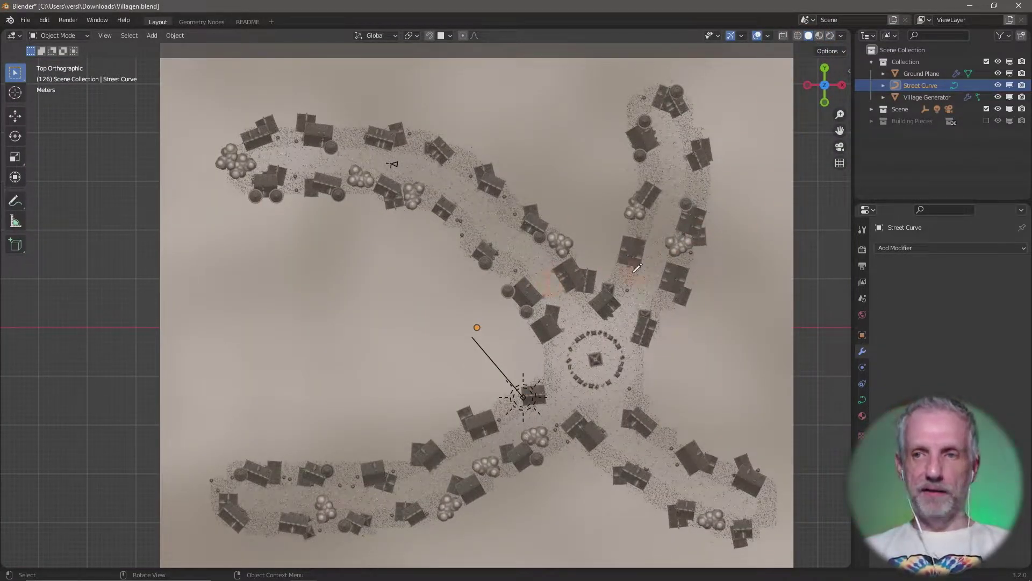
key(Tab)
key(a)
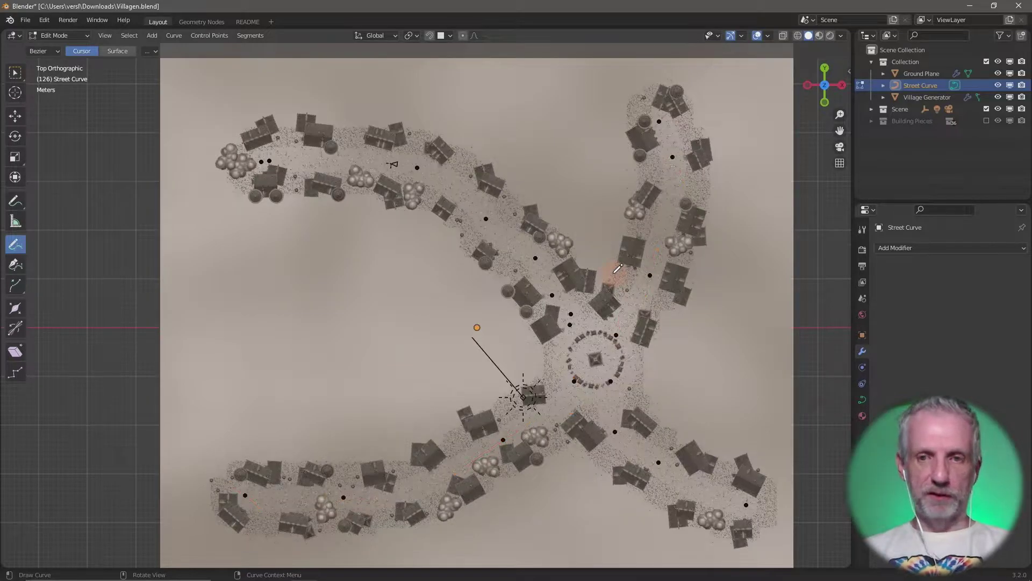
key(x)
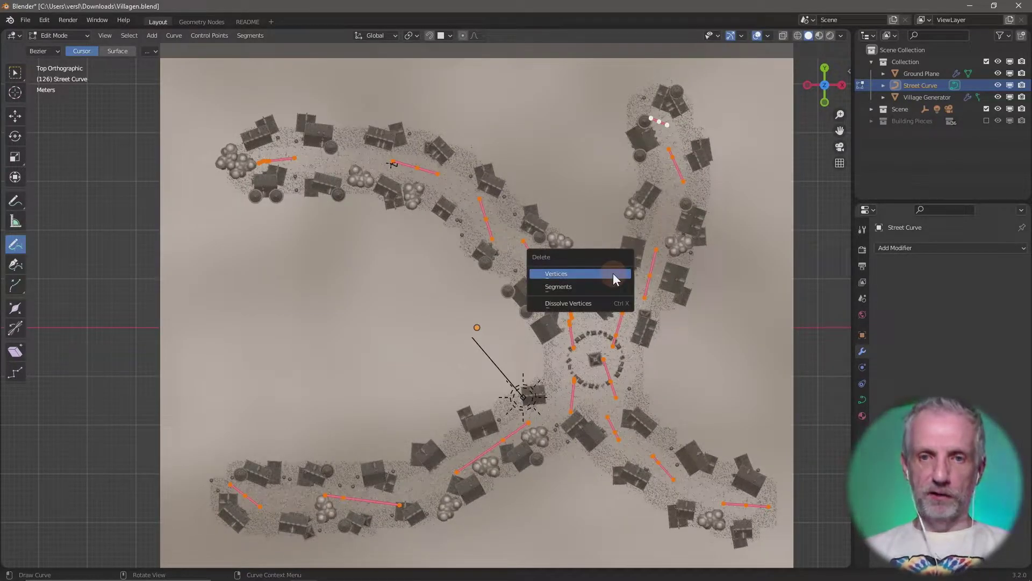
click(613, 273)
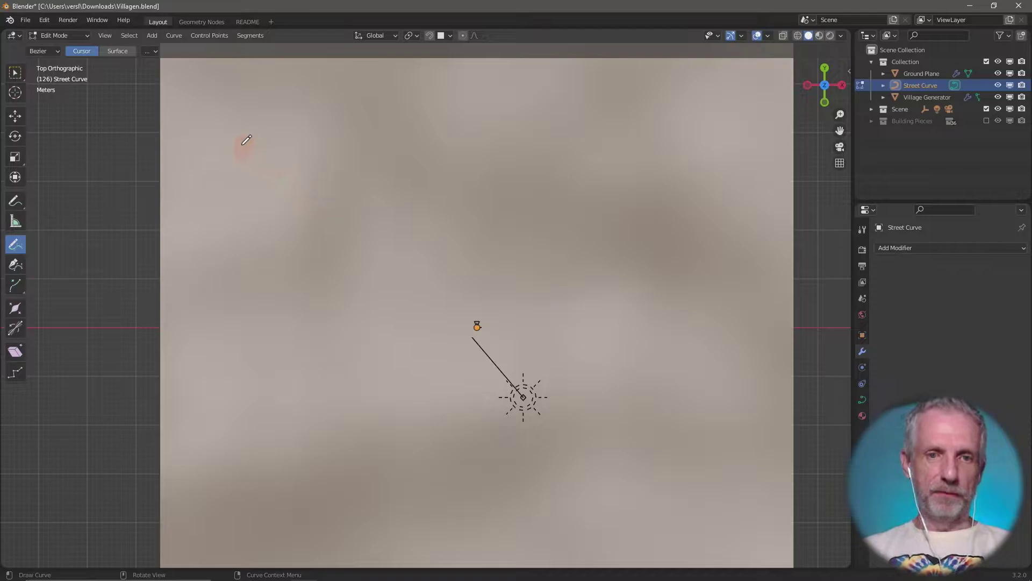
Draw a new looping street stroke, orbit to check it, and return to Object Mode
mouse_move(241, 145)
mouse_down()
mouse_move(348, 231)
mouse_move(525, 261)
mouse_move(650, 307)
mouse_move(681, 412)
mouse_move(631, 461)
mouse_move(568, 477)
mouse_move(268, 446)
mouse_up()
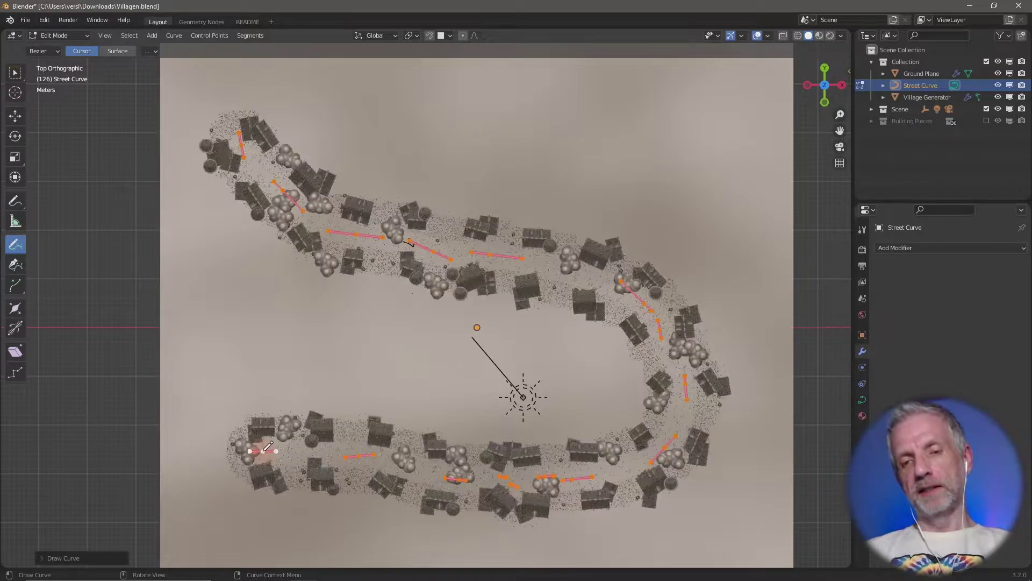
middle_drag(268, 446, 254, 347)
key(Tab)
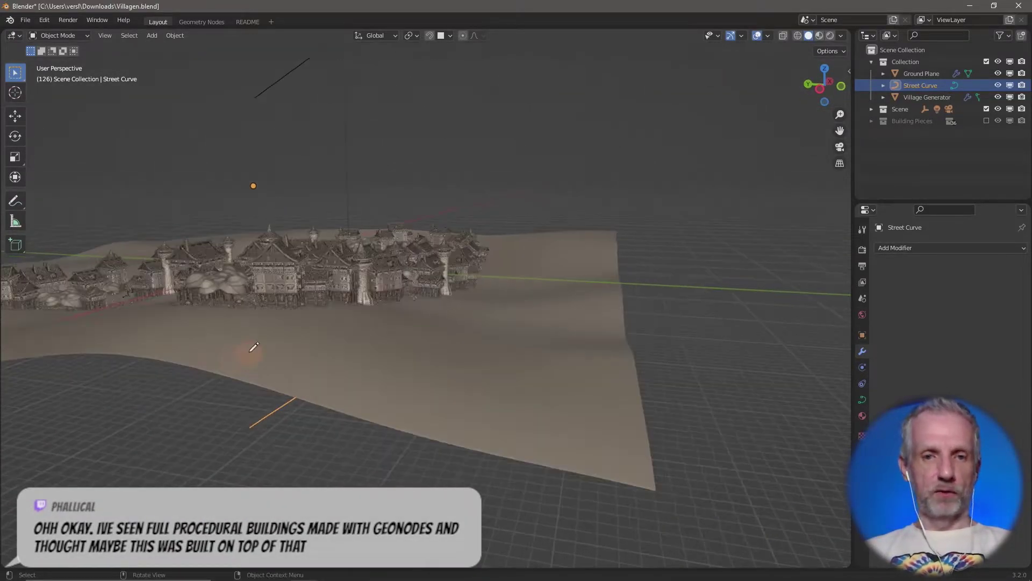
Draw an extra street stroke, inspect it, undo it, and return to Object Mode
key(Tab)
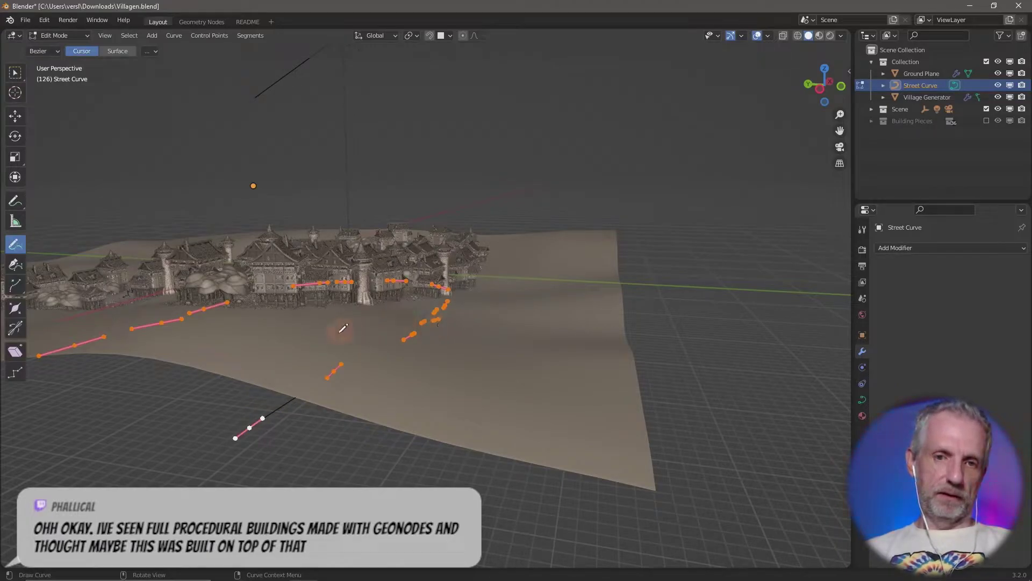
mouse_move(310, 346)
mouse_down()
mouse_move(451, 178)
mouse_move(661, 77)
mouse_up()
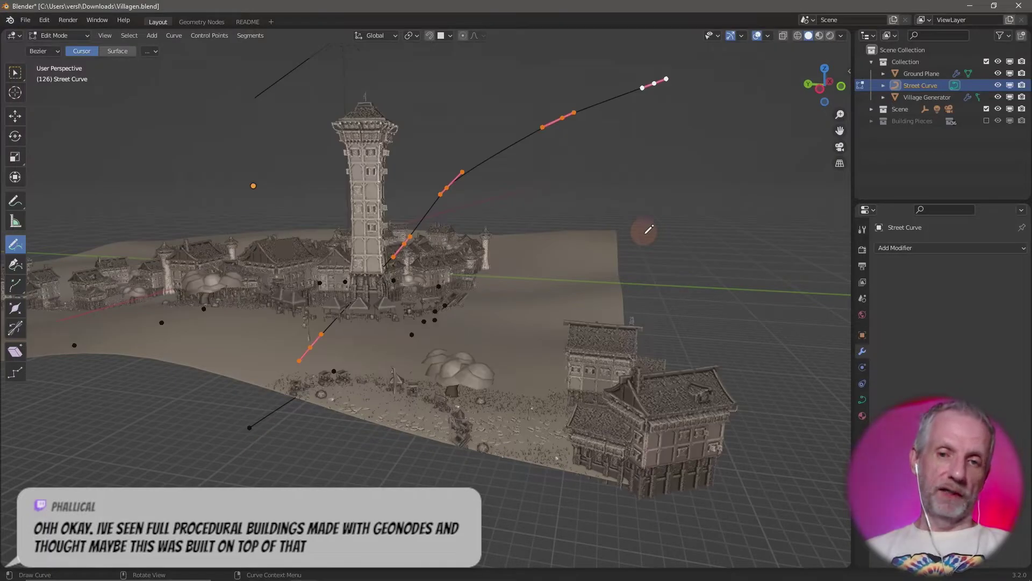
middle_drag(661, 276, 489, 352)
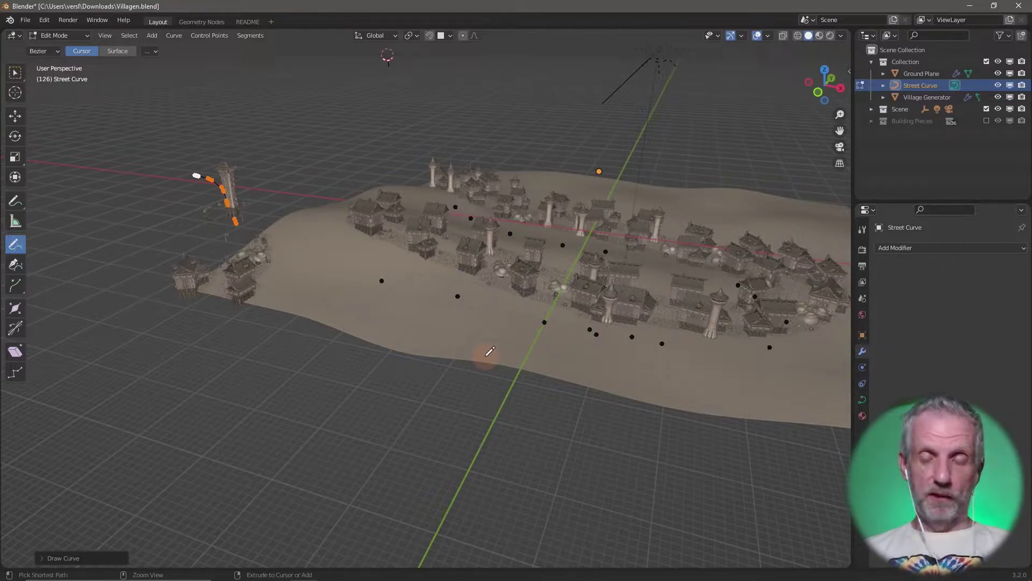
key(ctrl+z)
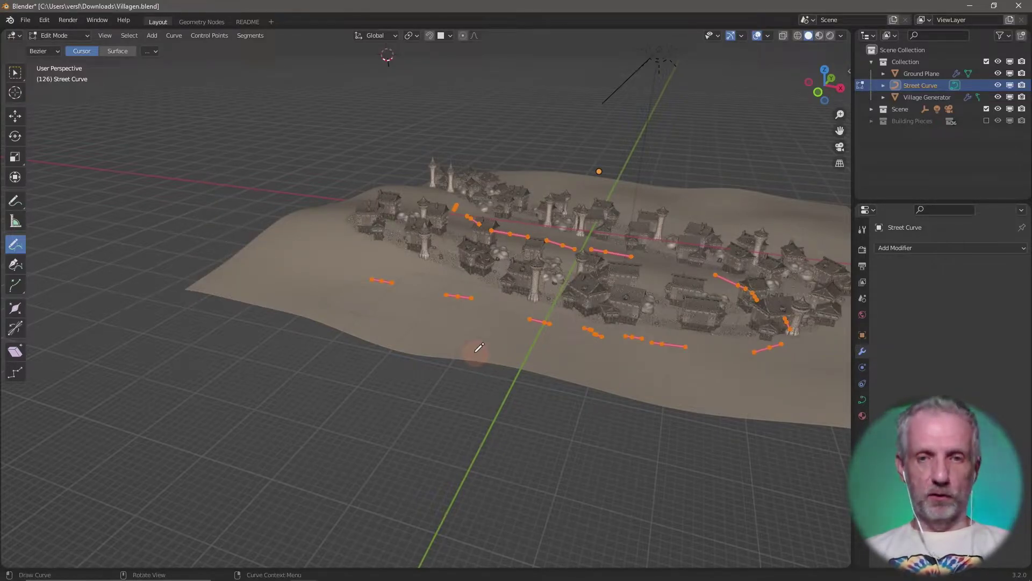
key(Tab)
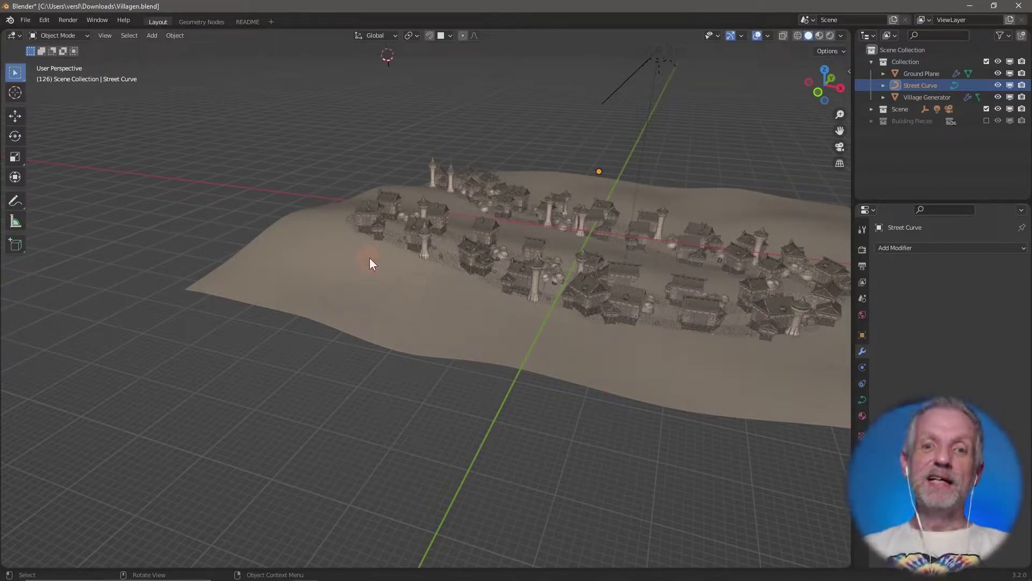
middle_drag(366, 260, 598, 266)
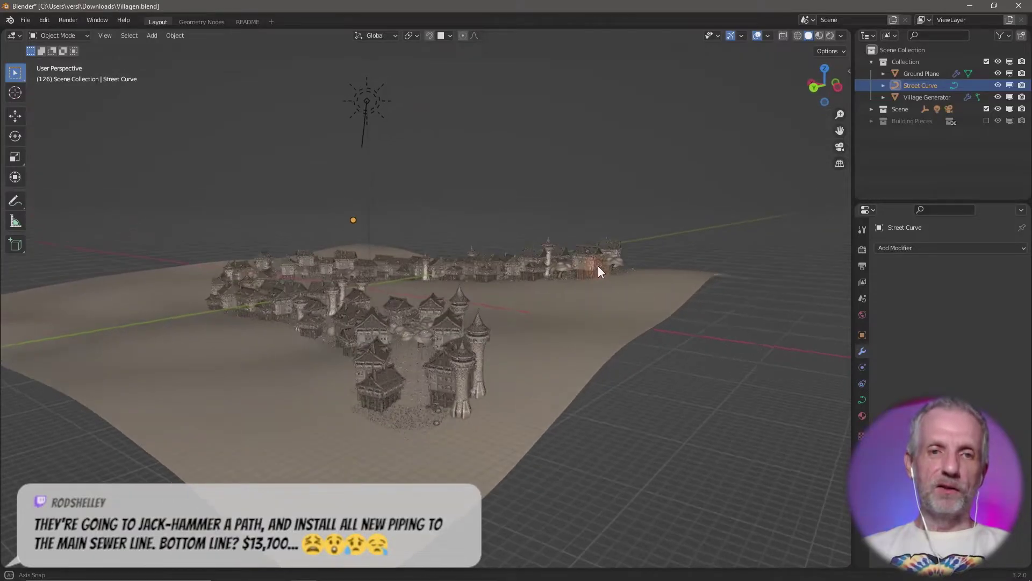
Start Walk Navigation from the View > Navigation menu
click(106, 36)
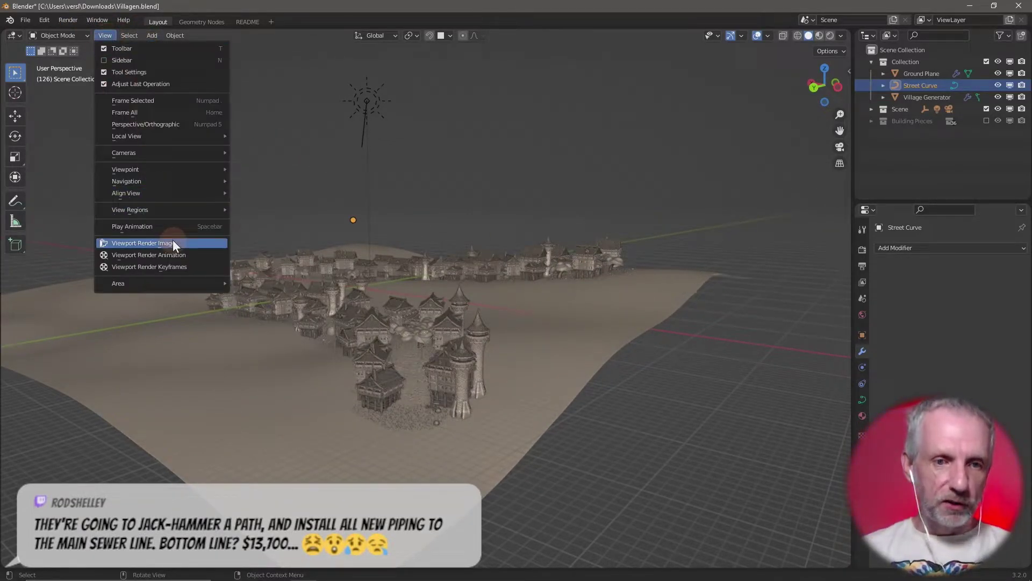
mouse_move(201, 182)
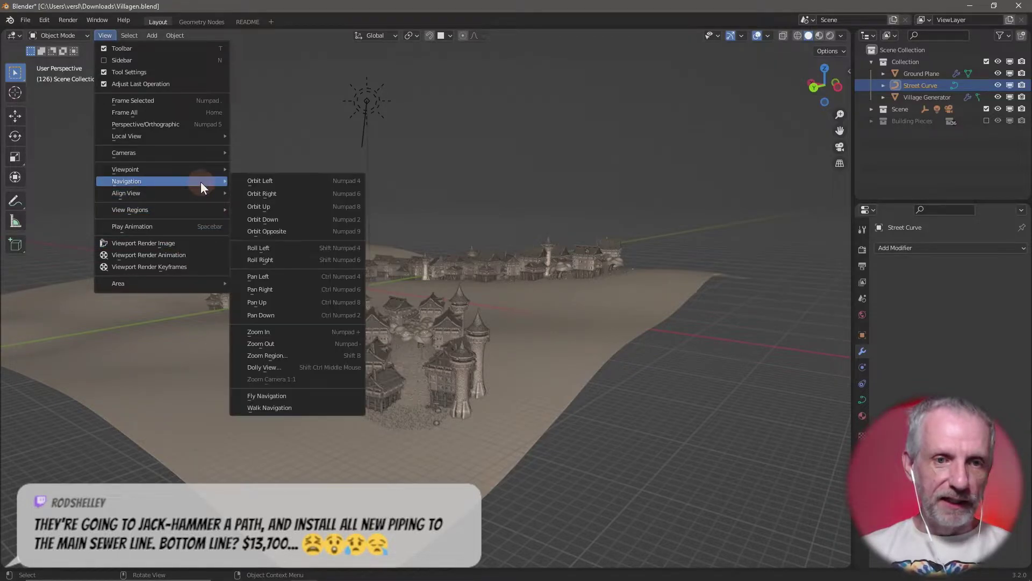
click(284, 404)
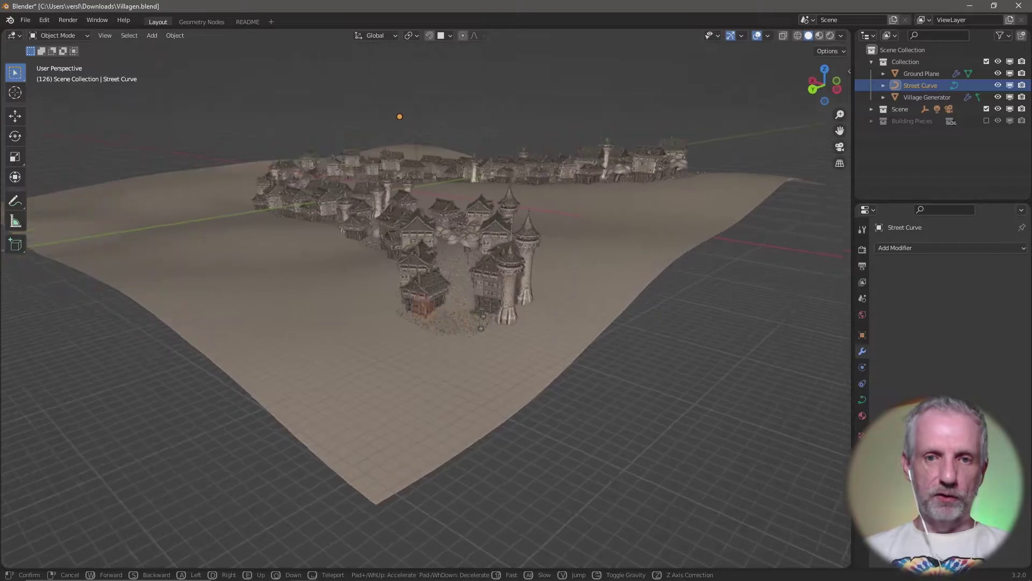
Walk down the cobbled street under the bunting, past trees and houses, toward the market stalls
key(w)
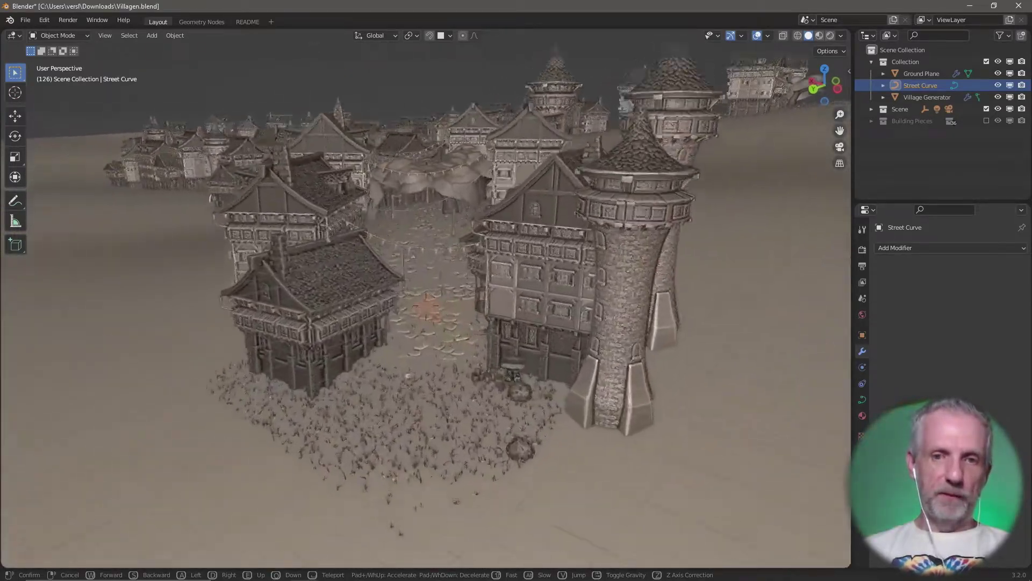
key(w)
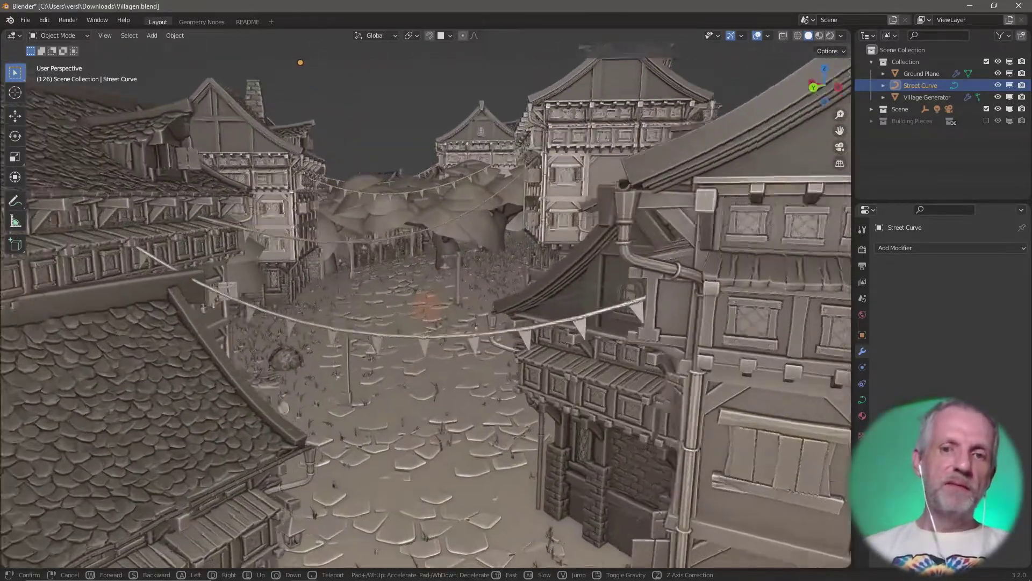
key(w)
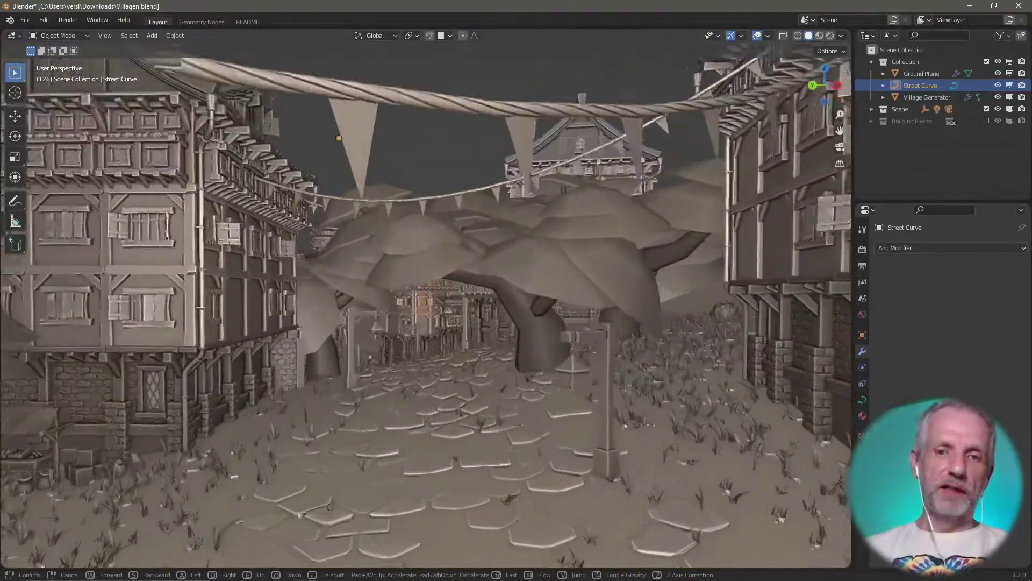
key(w)
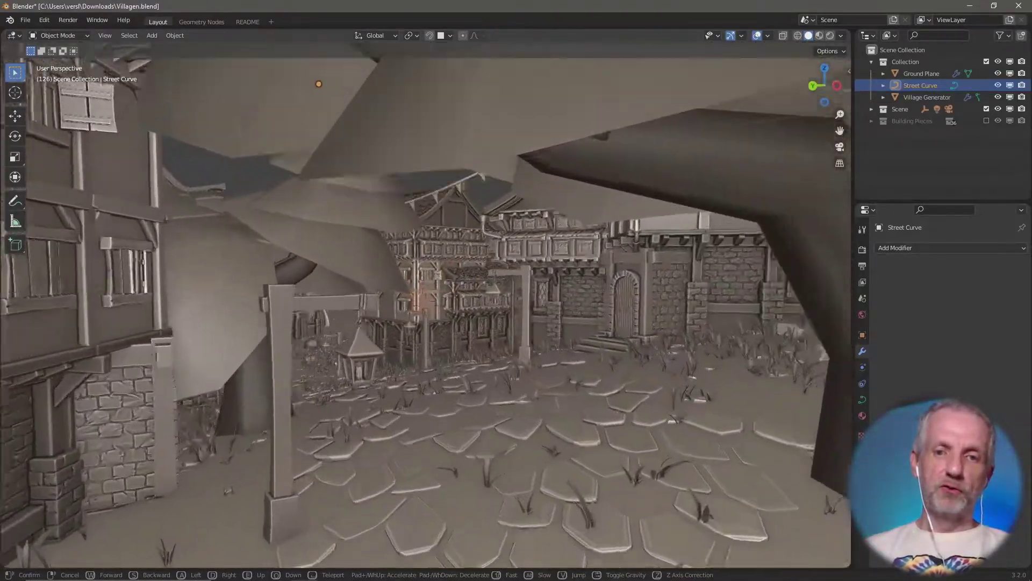
key(s)
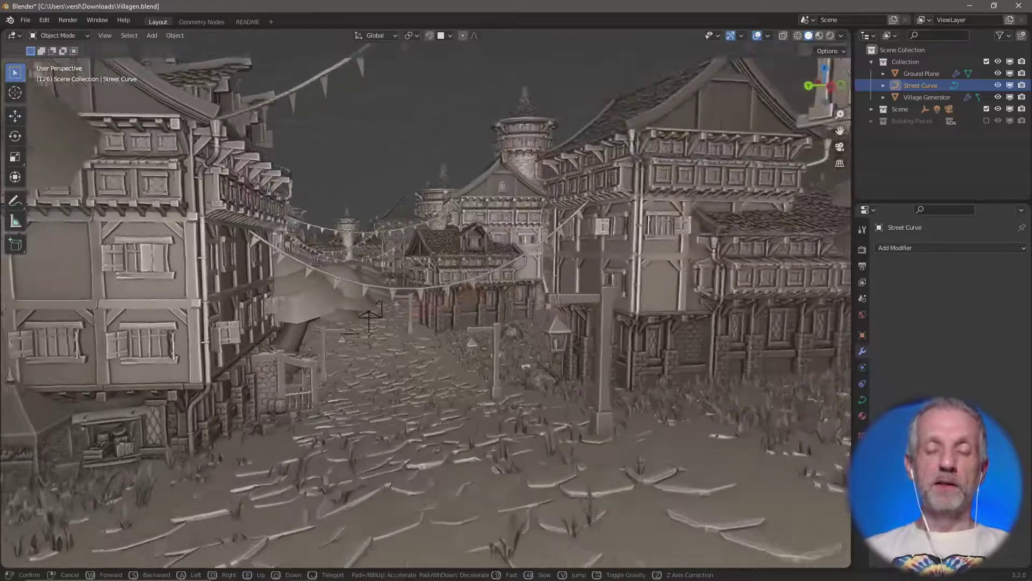
key(w)
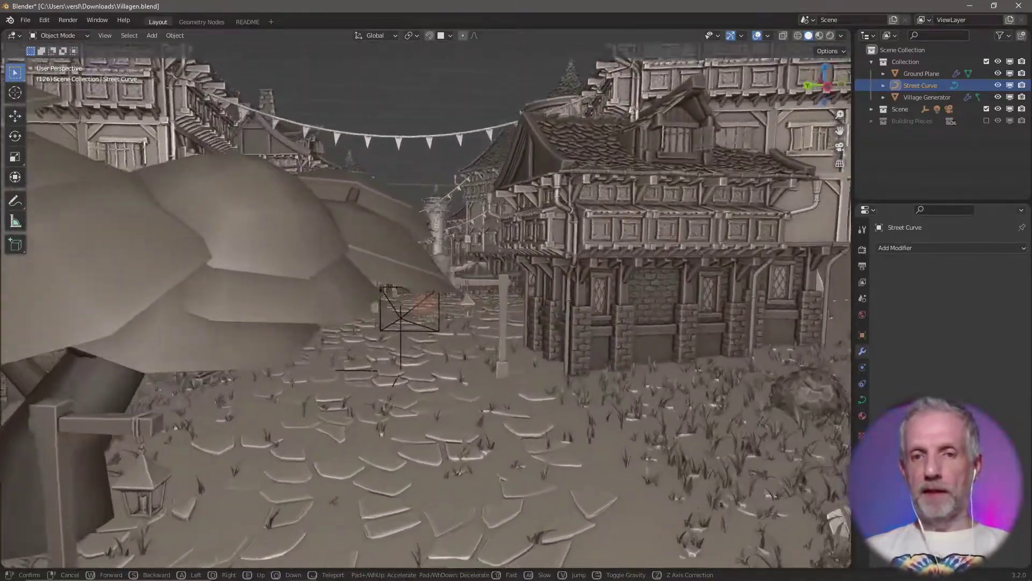
key(w)
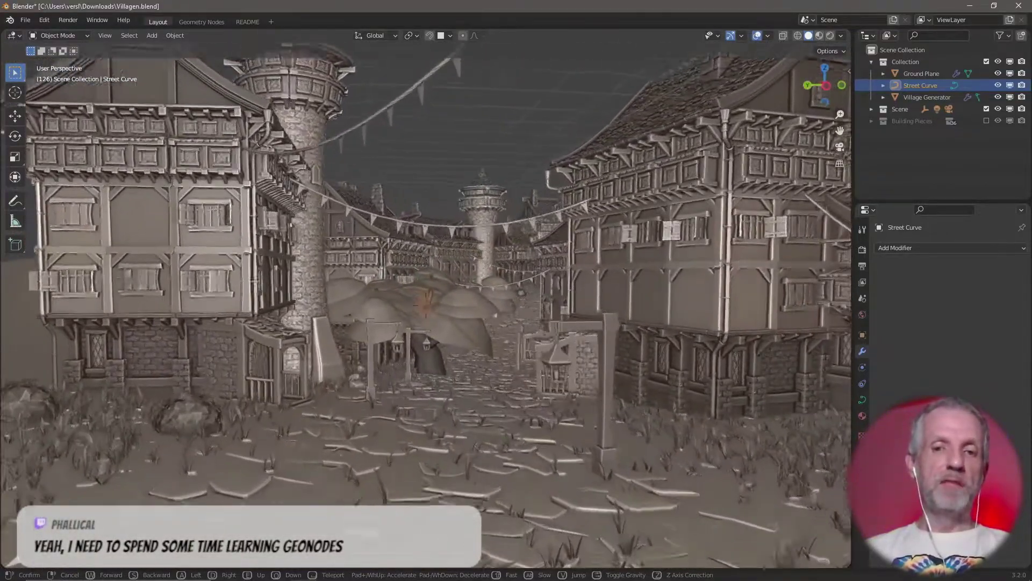
key(w)
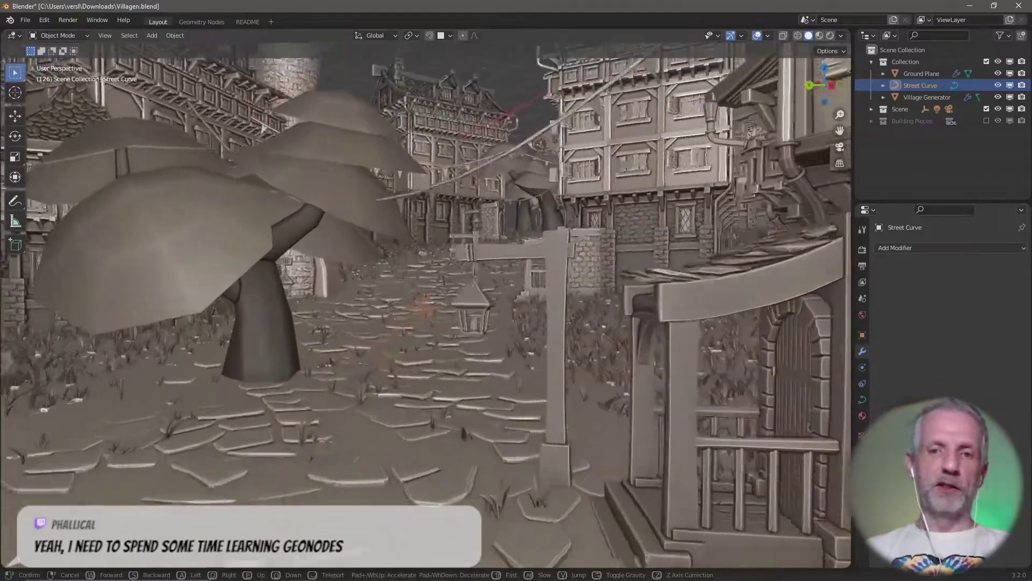
Walk past the lamp post, under the mushroom trees and bunting toward the tall timber houses
key(w)
key(w)
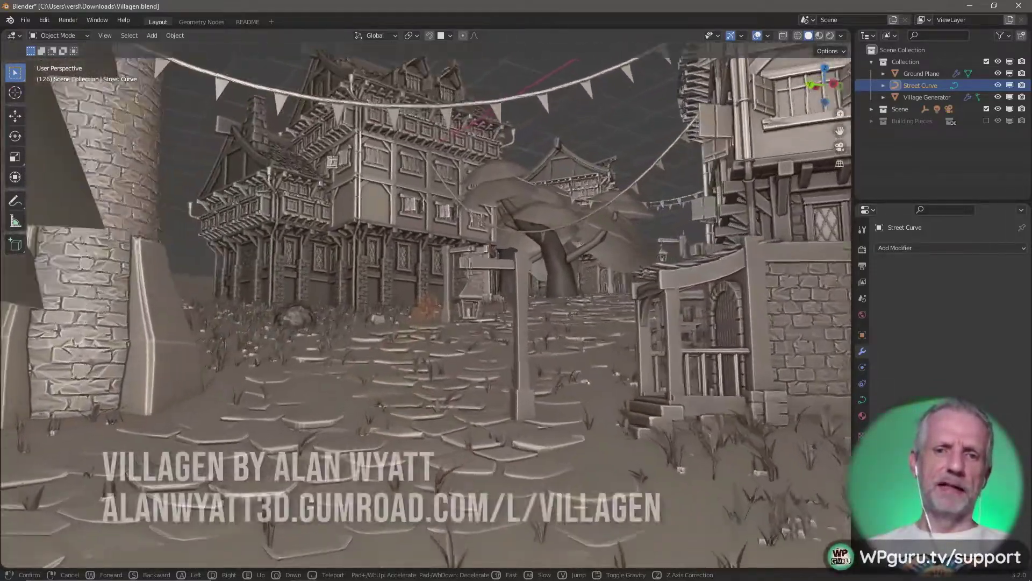
key(w)
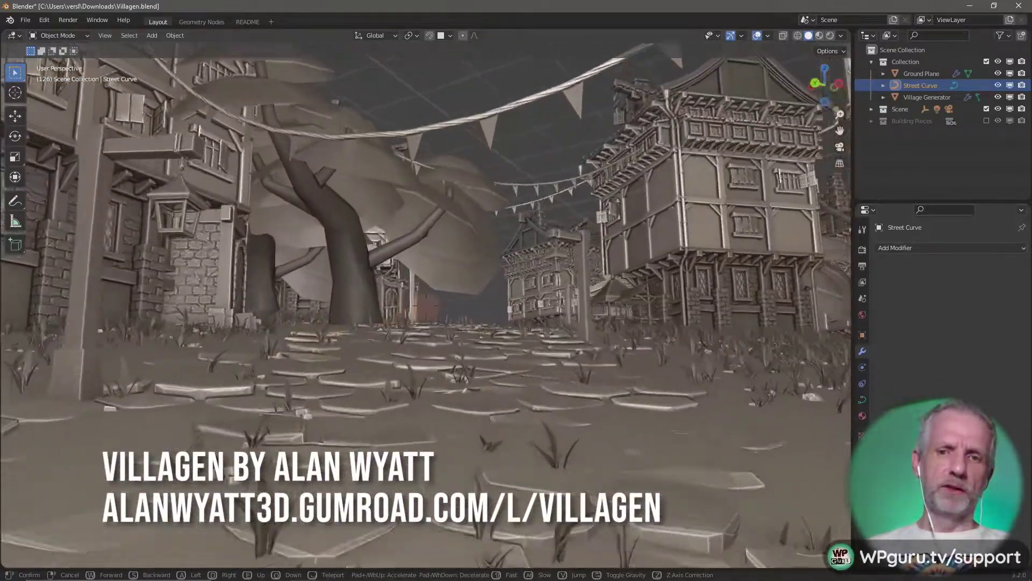
key(w)
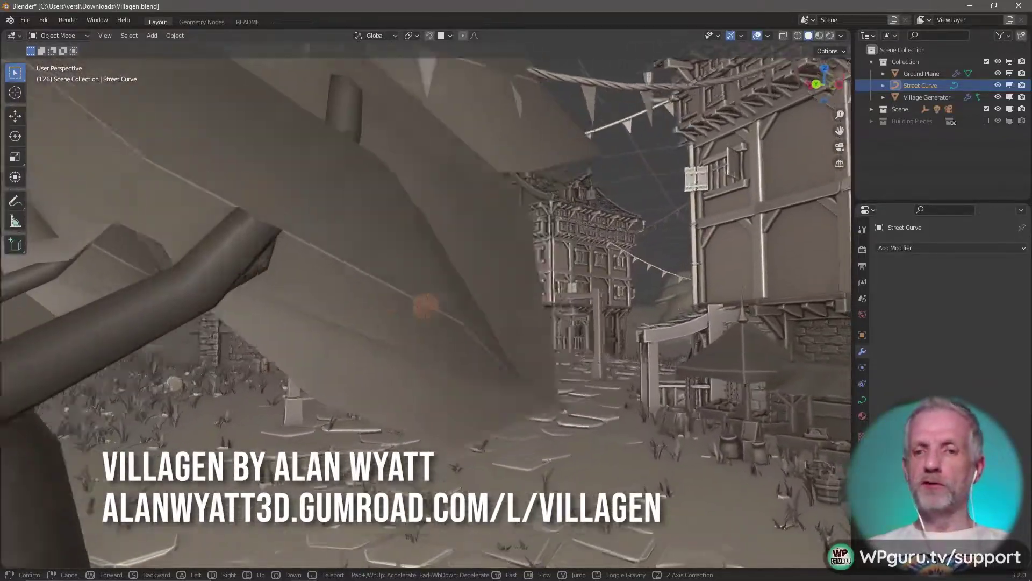
key(w)
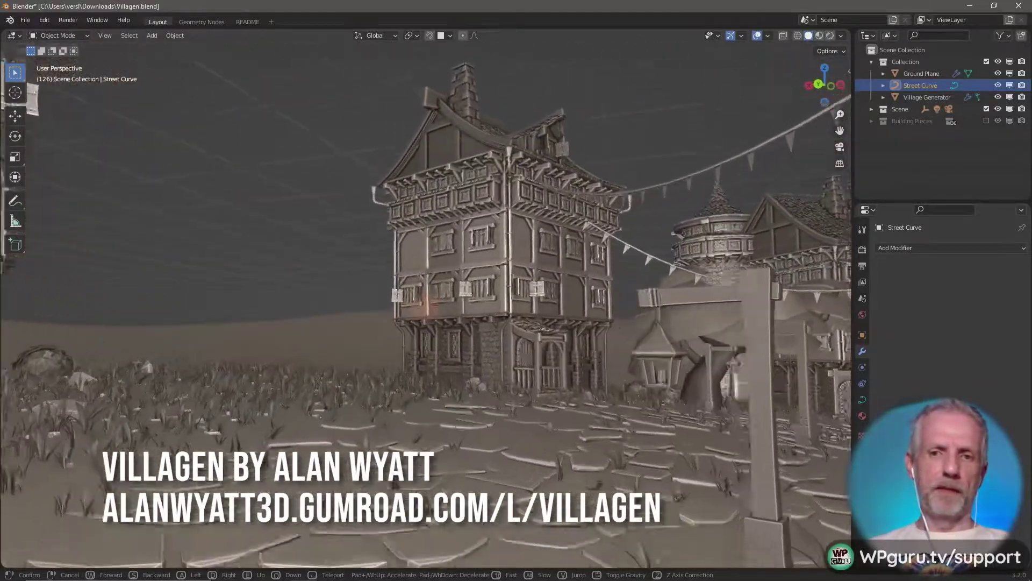
key(w)
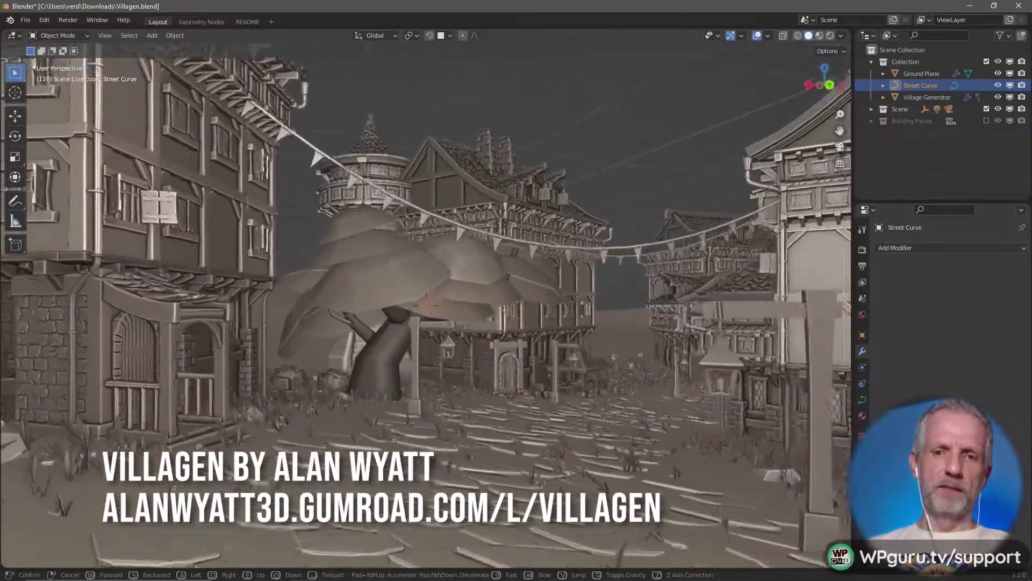
key(w)
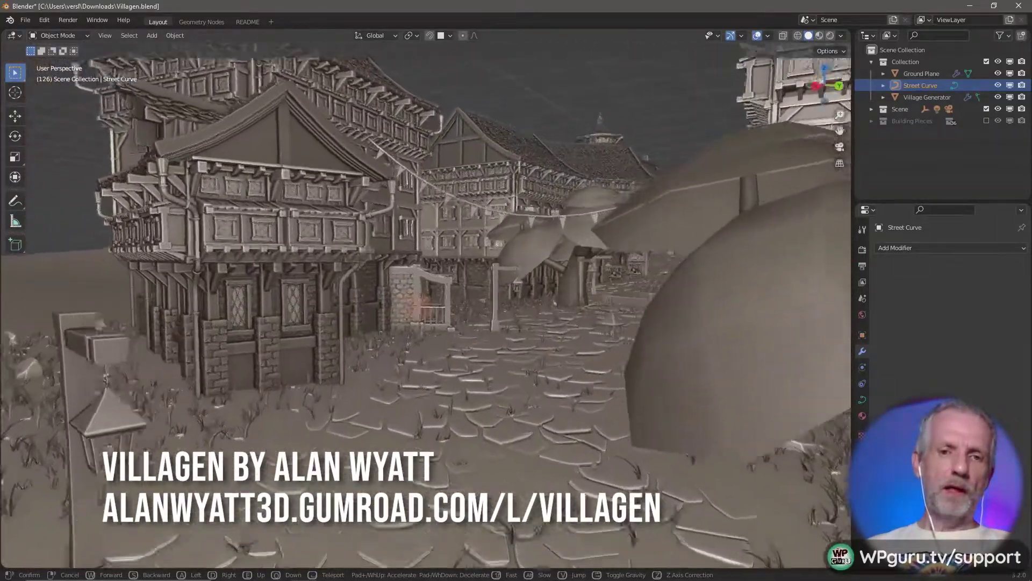
key(w)
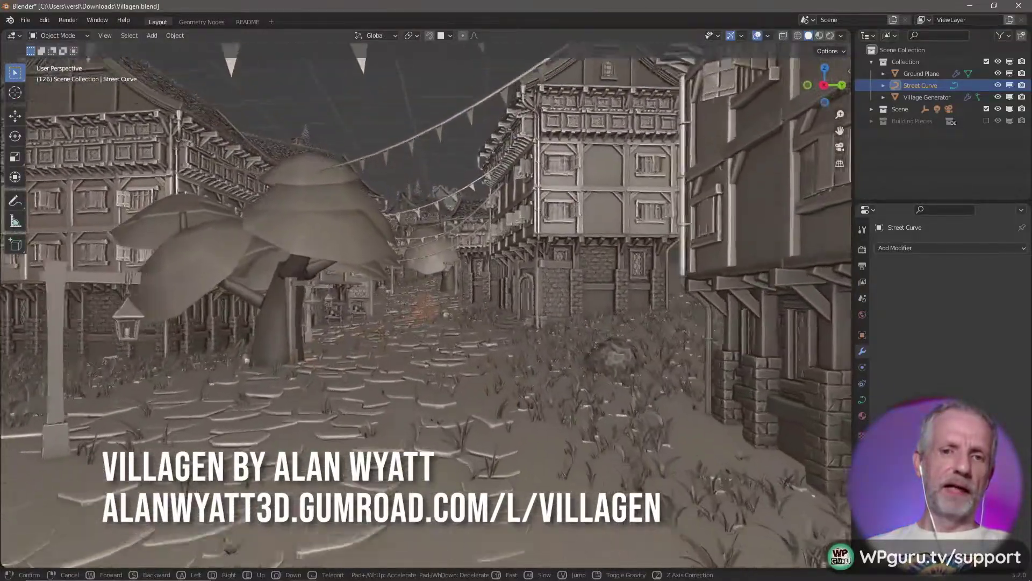
key(w)
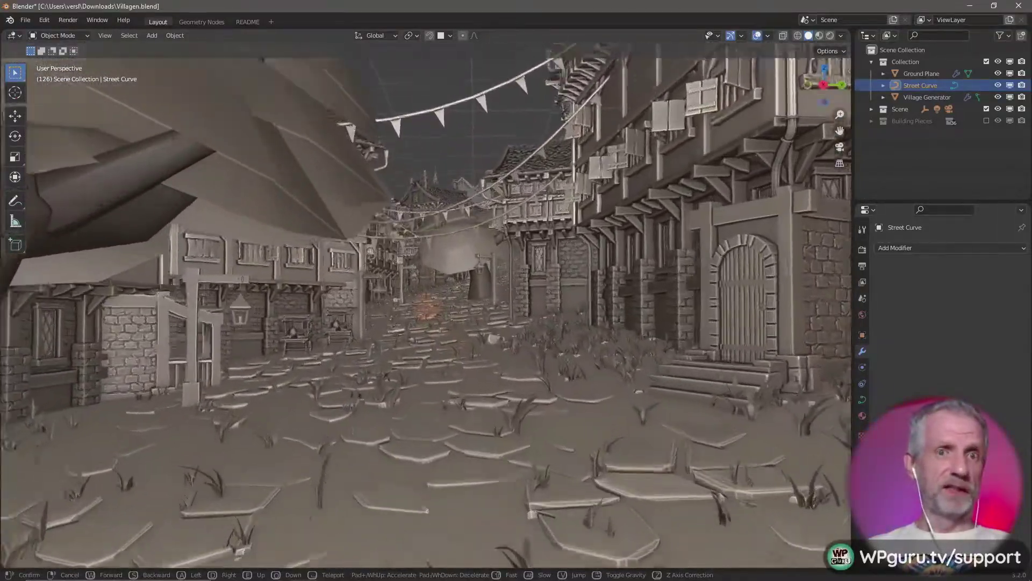
key(w)
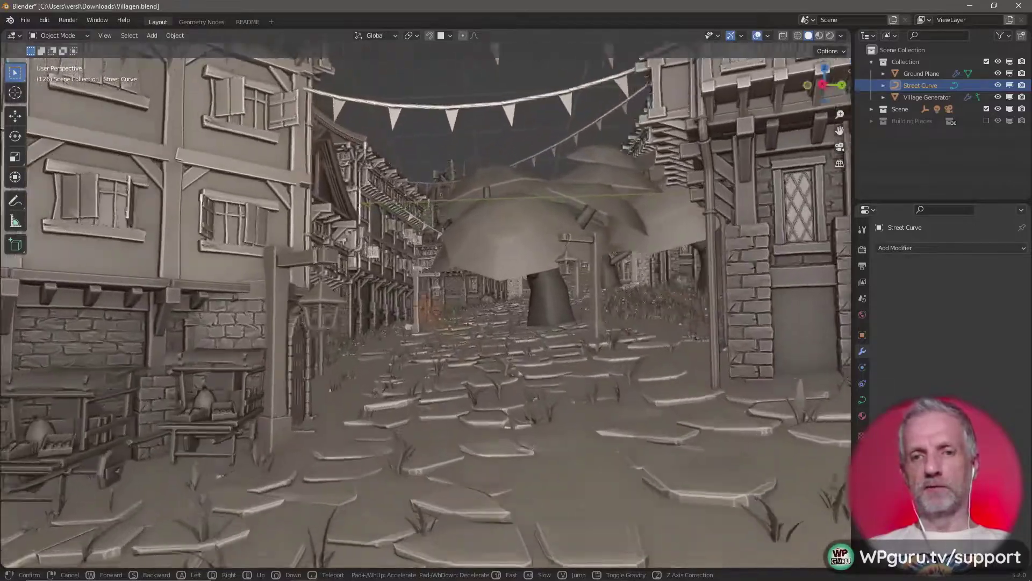
key(w)
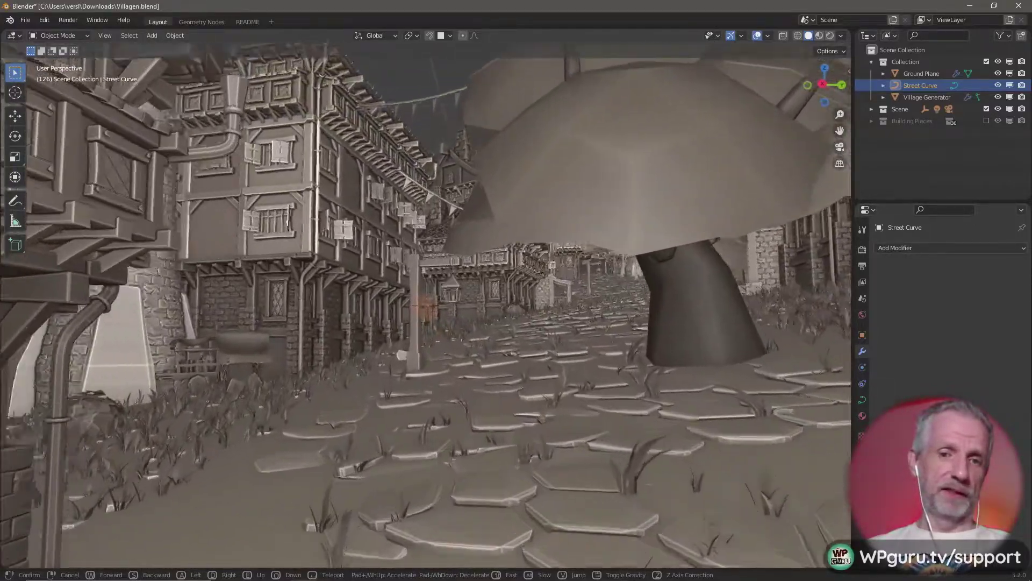
key(w)
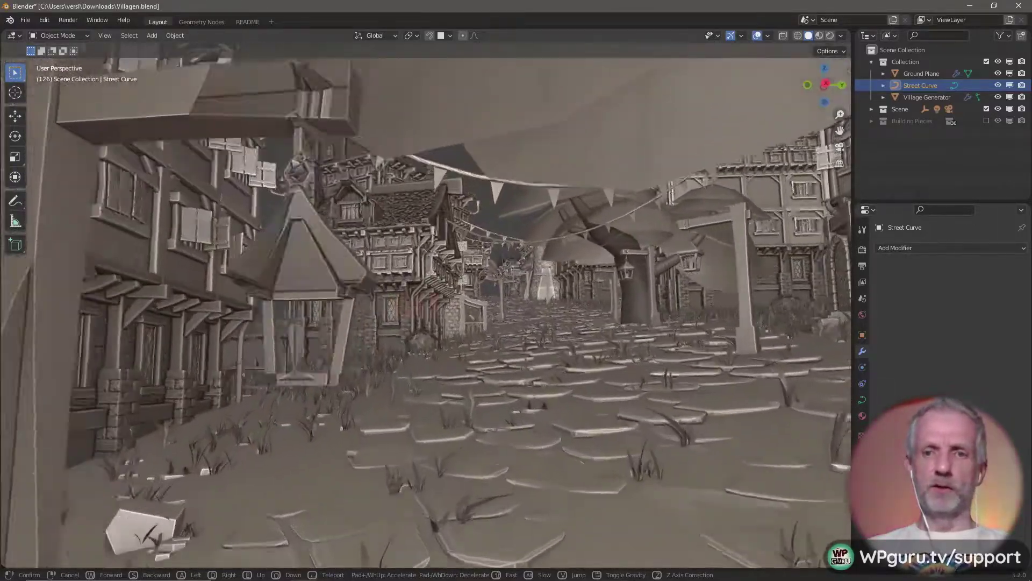